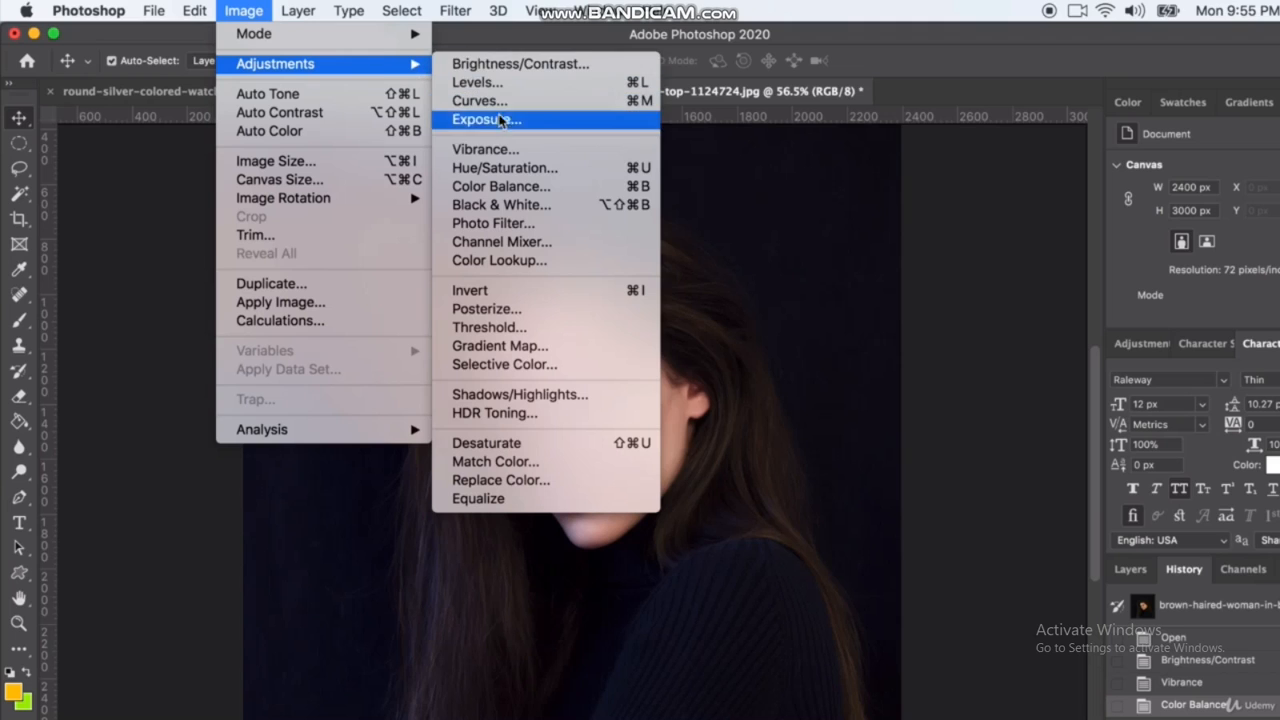
# - Try a Black & White adjustment with Reds 47%, Yellows 76%, Greens 32% and Cyans 62%, raise Blues, and discard it
pyautogui.click(510, 202)
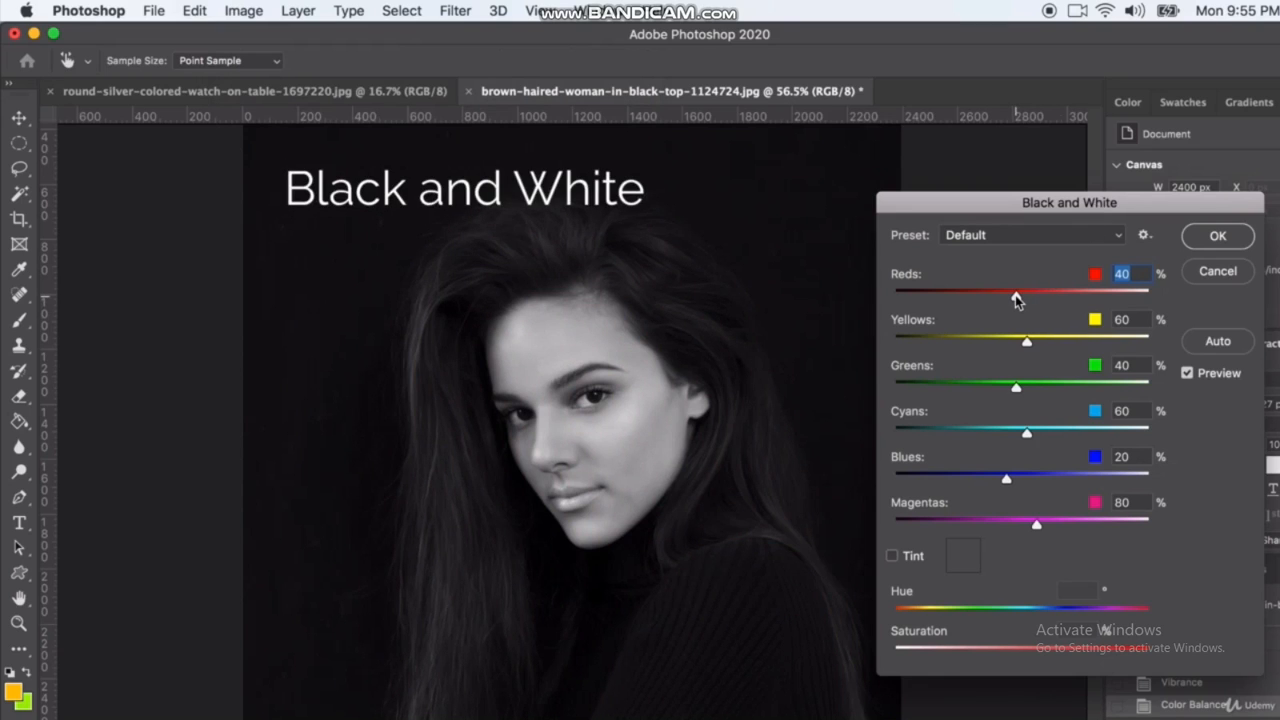
pyautogui.moveTo(1016, 298)
pyautogui.mouseDown()
pyautogui.moveTo(991, 295)
pyautogui.moveTo(1048, 300)
pyautogui.moveTo(1000, 296)
pyautogui.moveTo(1020, 296)
pyautogui.mouseUp()
pyautogui.moveTo(1016, 297)
pyautogui.mouseDown()
pyautogui.moveTo(1034, 294)
pyautogui.moveTo(1006, 300)
pyautogui.moveTo(1020, 296)
pyautogui.mouseUp()
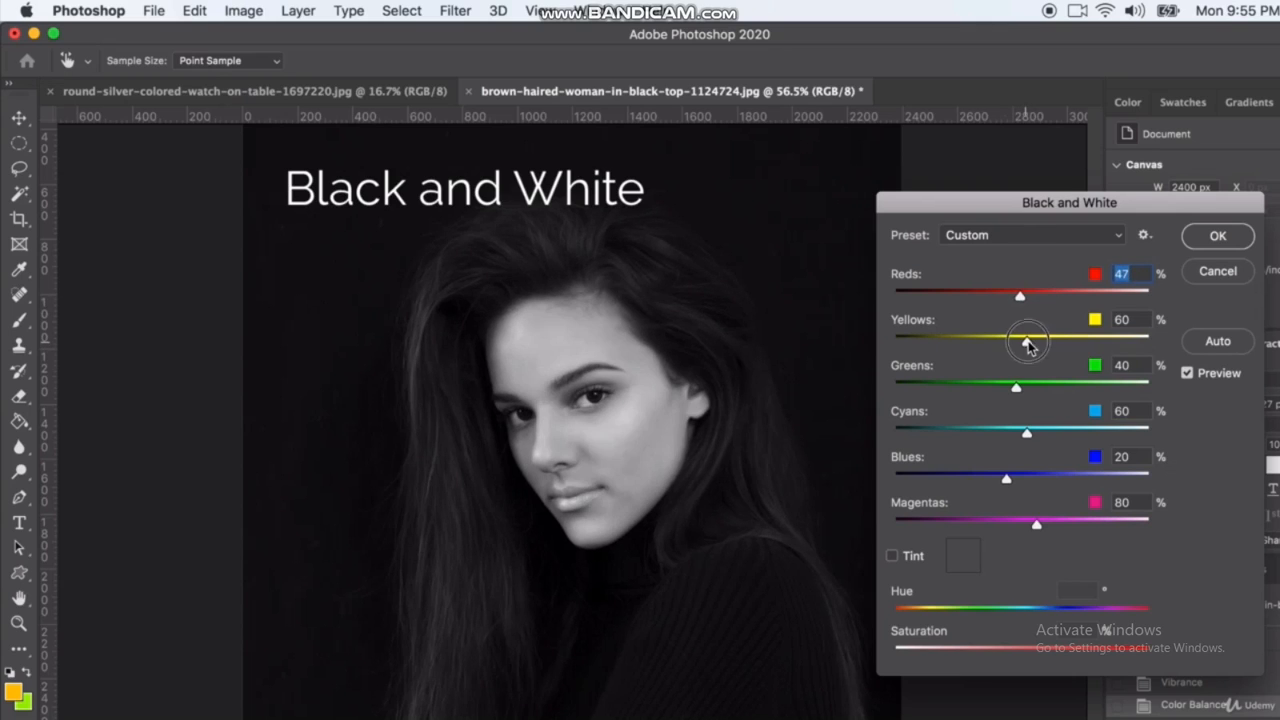
pyautogui.moveTo(1027, 341)
pyautogui.mouseDown()
pyautogui.moveTo(1045, 345)
pyautogui.moveTo(1034, 343)
pyautogui.mouseUp()
pyautogui.moveTo(1014, 388)
pyautogui.mouseDown()
pyautogui.moveTo(994, 387)
pyautogui.moveTo(1040, 386)
pyautogui.moveTo(1013, 392)
pyautogui.mouseUp()
pyautogui.moveTo(1028, 437); pyautogui.dragTo(1120, 435)
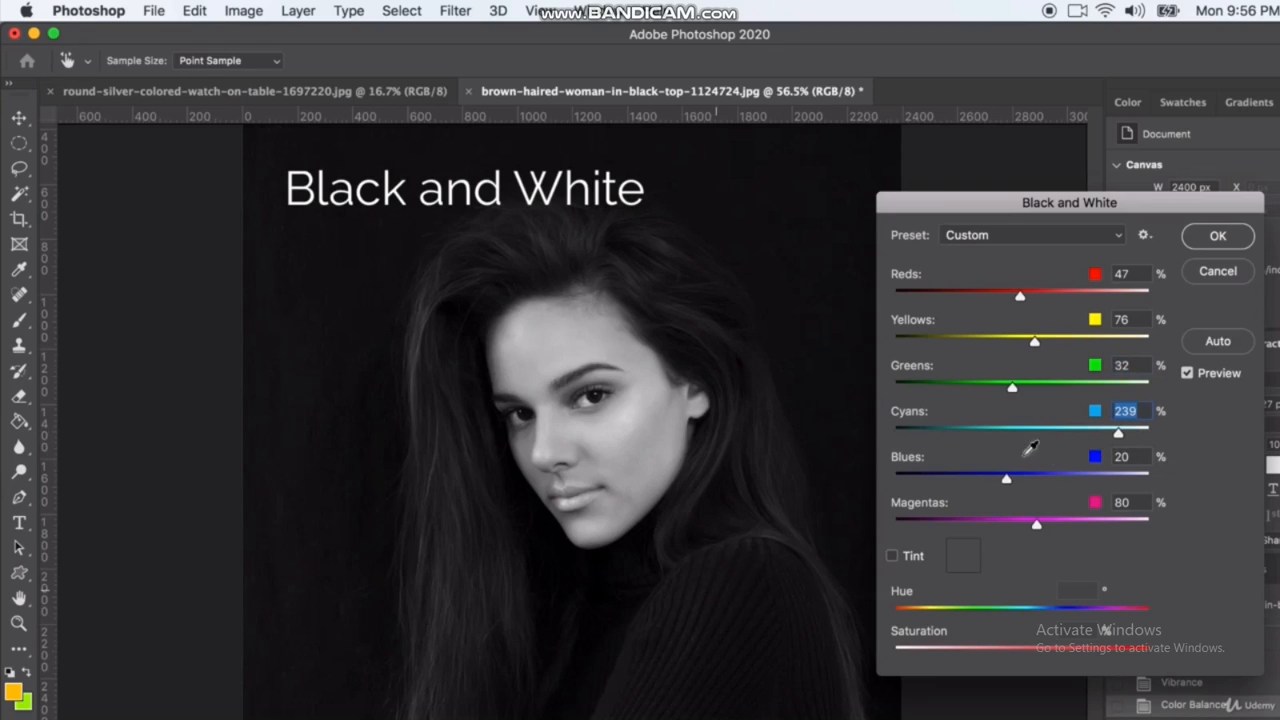
pyautogui.moveTo(1119, 436); pyautogui.dragTo(1027, 433)
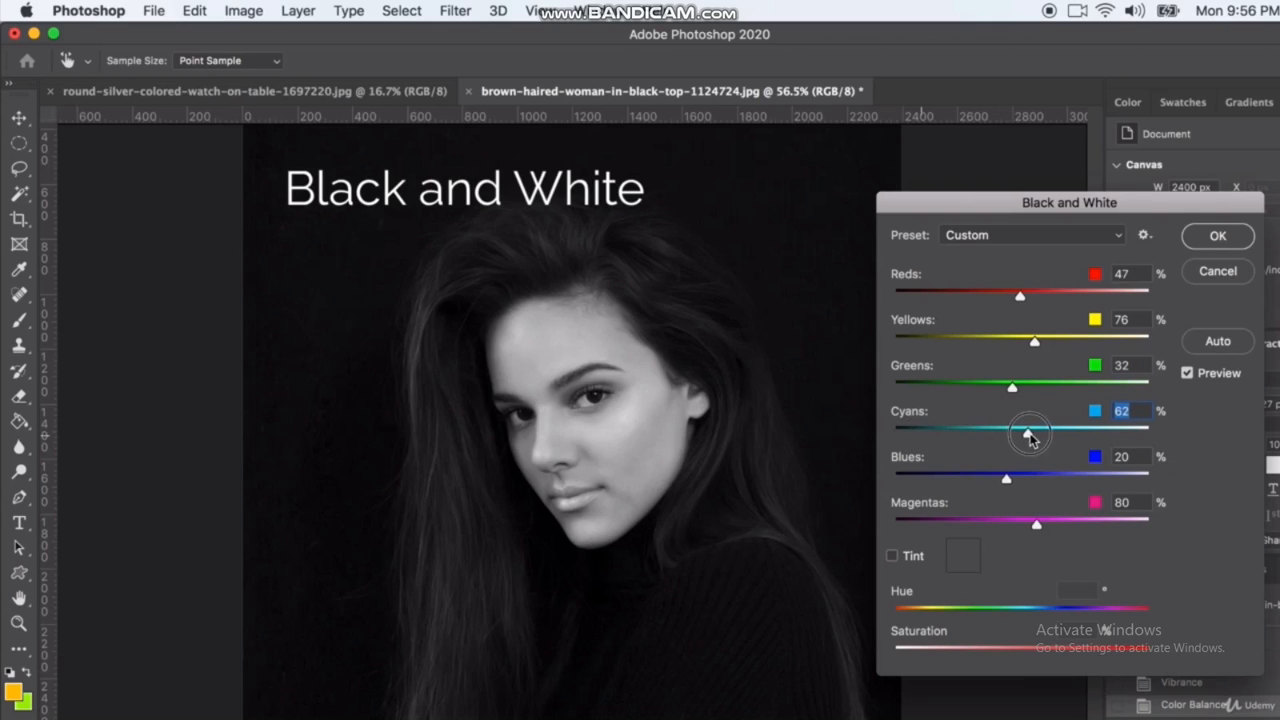
pyautogui.moveTo(1006, 478)
pyautogui.mouseDown()
pyautogui.moveTo(1040, 484)
pyautogui.moveTo(1028, 479)
pyautogui.mouseUp()
pyautogui.click(1217, 271)
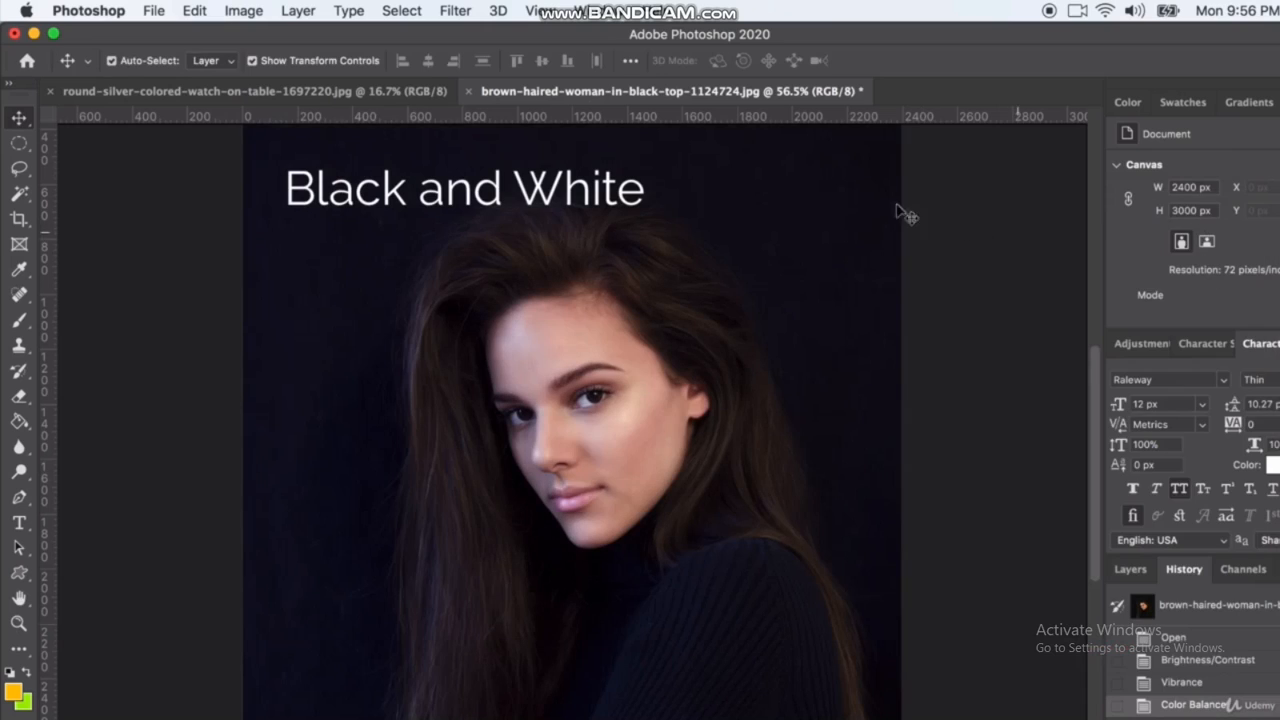
# - Try a Photo Filter adjustment on the portrait with Warming Filter (85) at 100% density
pyautogui.click(248, 11)
pyautogui.moveTo(267, 68)
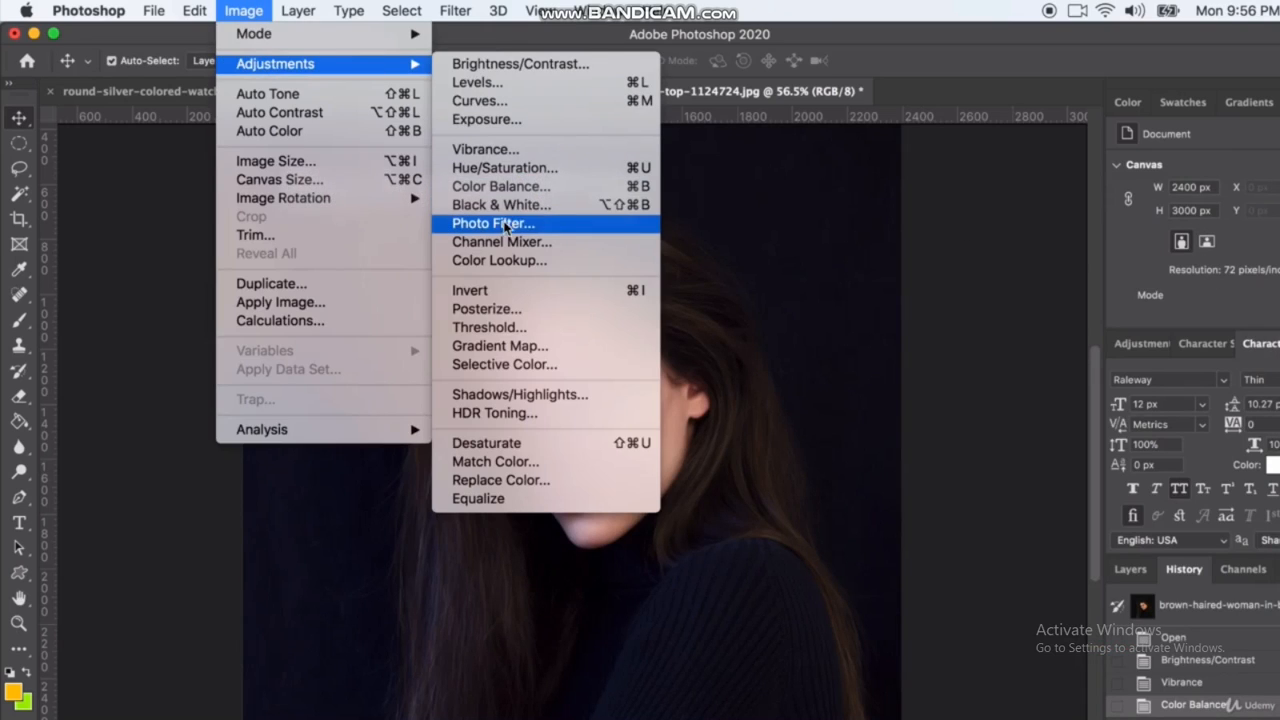
pyautogui.click(495, 223)
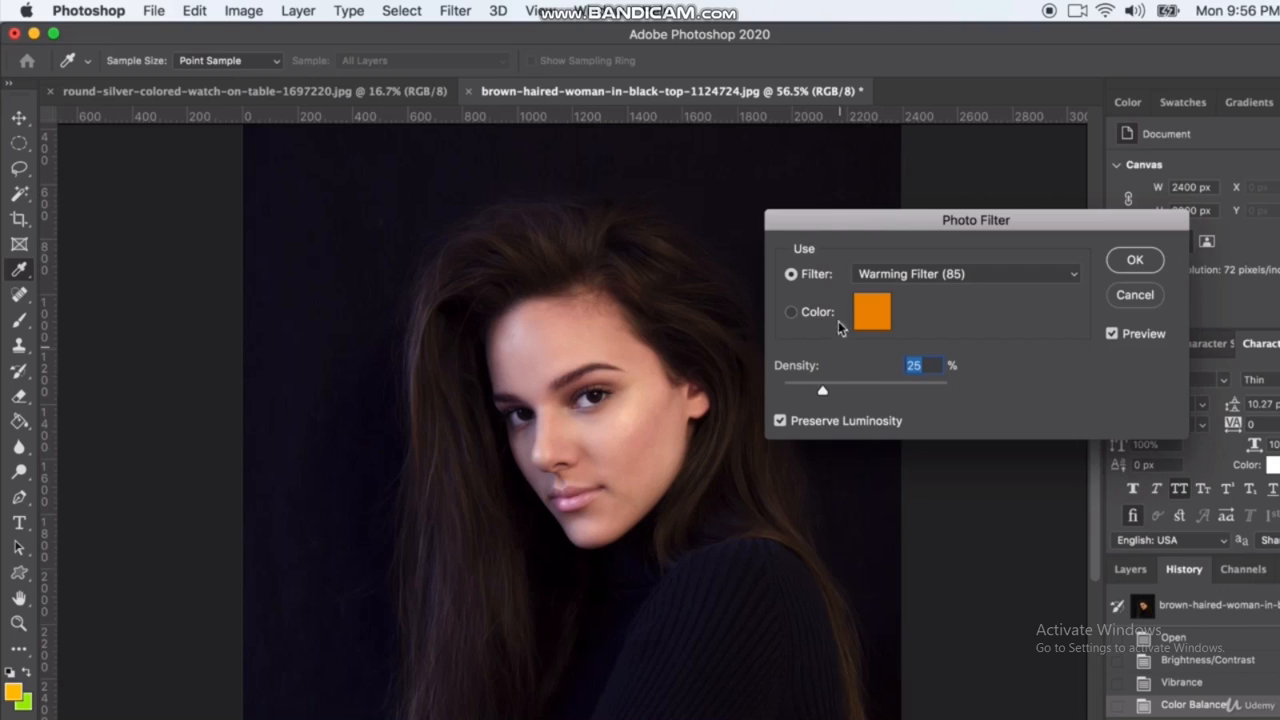
pyautogui.click(919, 278)
pyautogui.click(921, 274)
pyautogui.click(958, 276)
pyautogui.click(958, 274)
pyautogui.click(824, 392)
pyautogui.moveTo(863, 395); pyautogui.dragTo(960, 395)
# - Try the Sepia and Deep Blue filters on the portrait in the Photo Filter adjustment
pyautogui.click(902, 276)
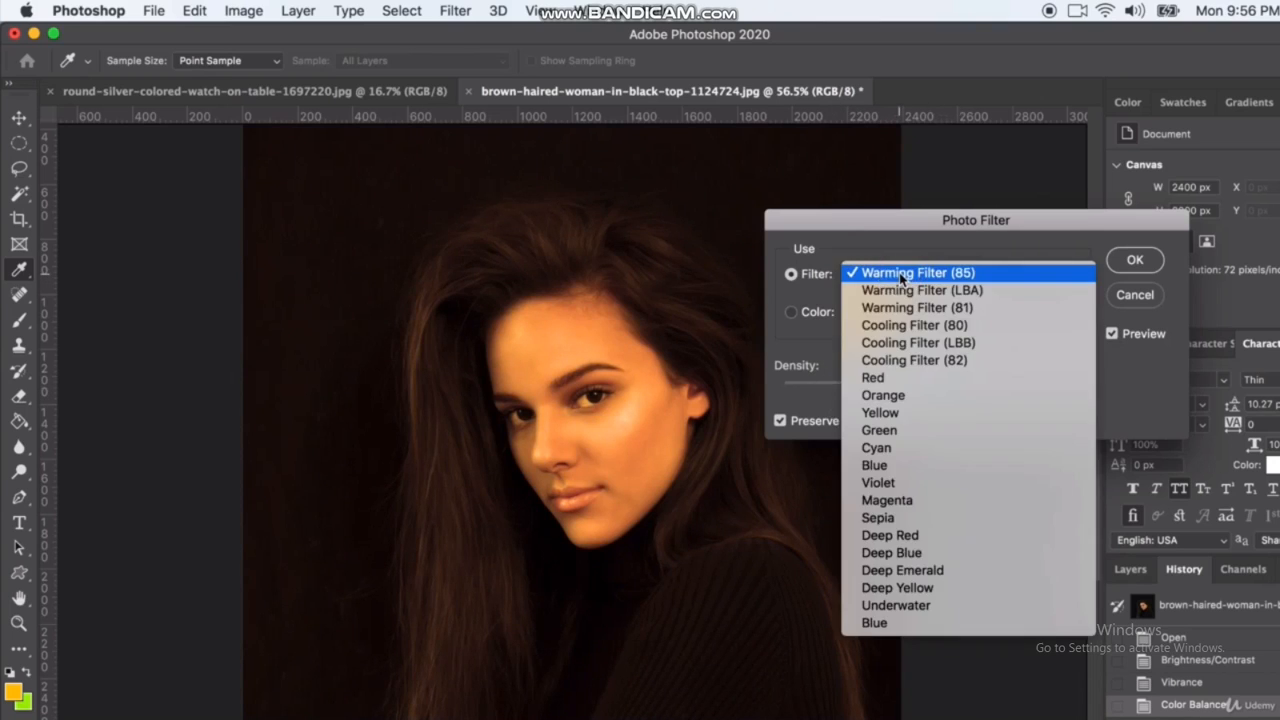
pyautogui.click(912, 520)
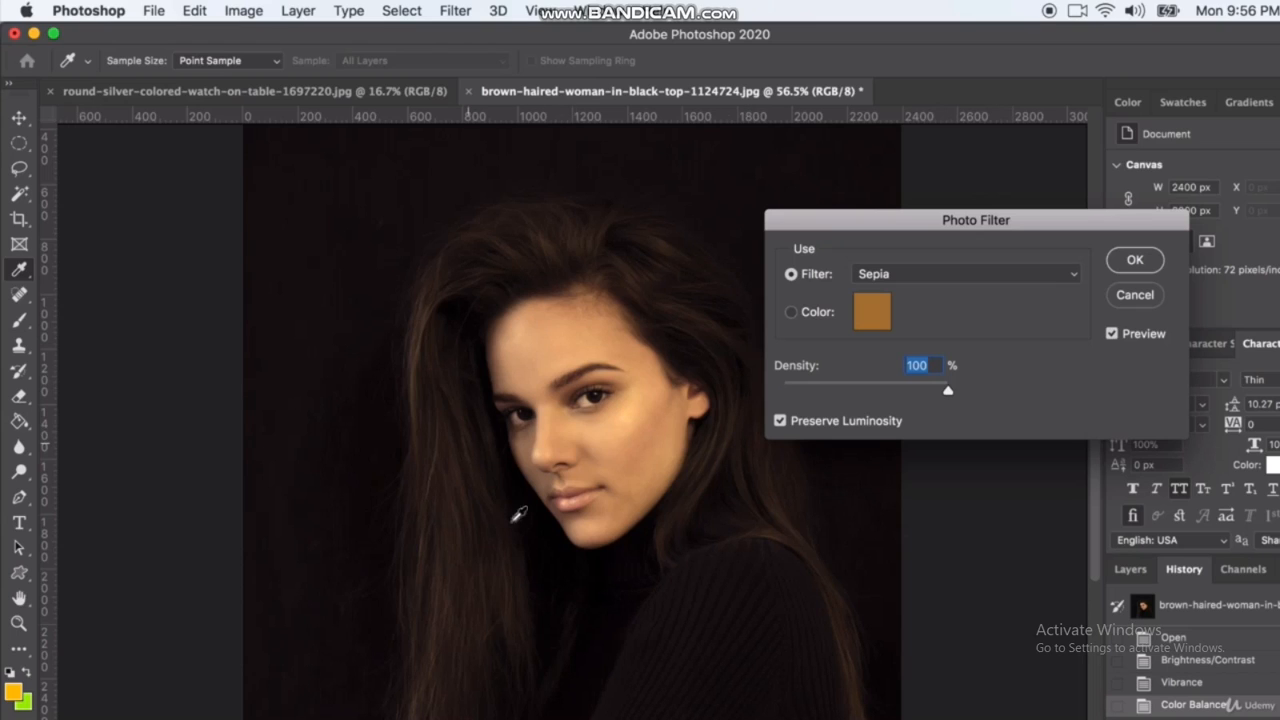
pyautogui.click(924, 274)
pyautogui.click(920, 278)
pyautogui.click(901, 274)
pyautogui.click(899, 323)
pyautogui.press('Up')
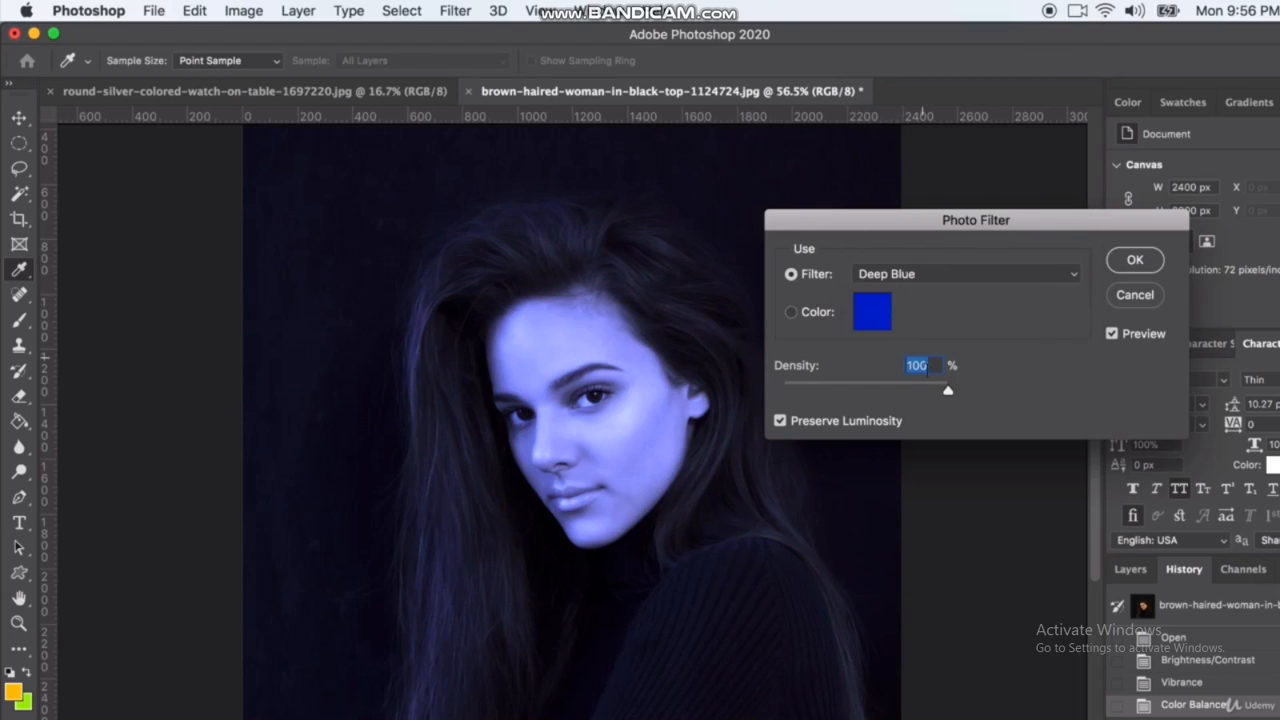
# - Try the photo filter at 24% density with Cooling Filter (80), and discard the adjustment
pyautogui.moveTo(947, 390); pyautogui.dragTo(820, 391)
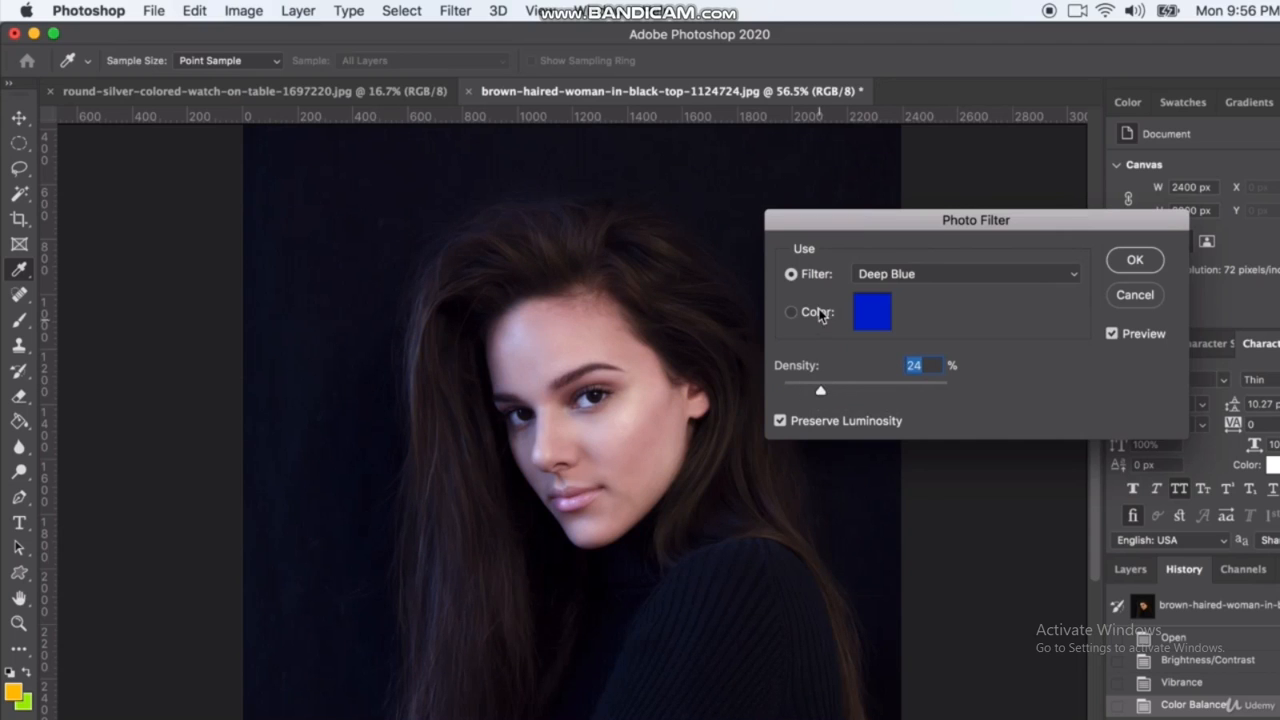
pyautogui.click(890, 274)
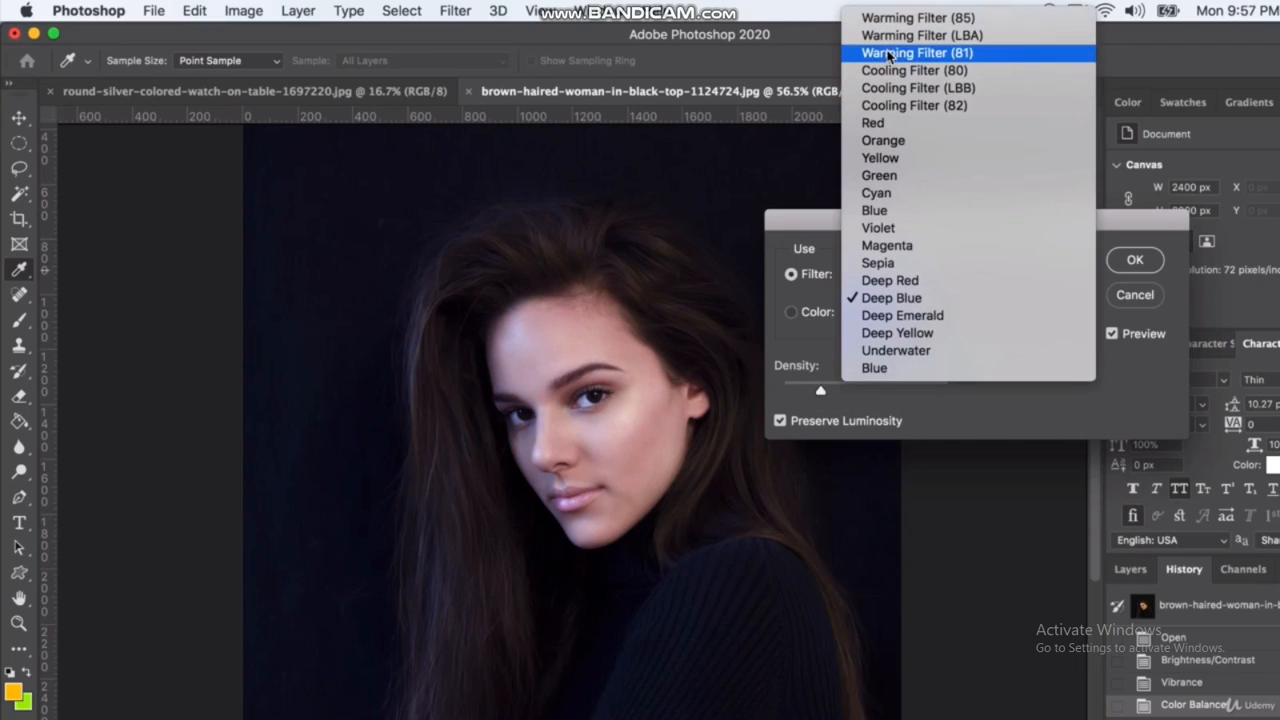
pyautogui.click(890, 70)
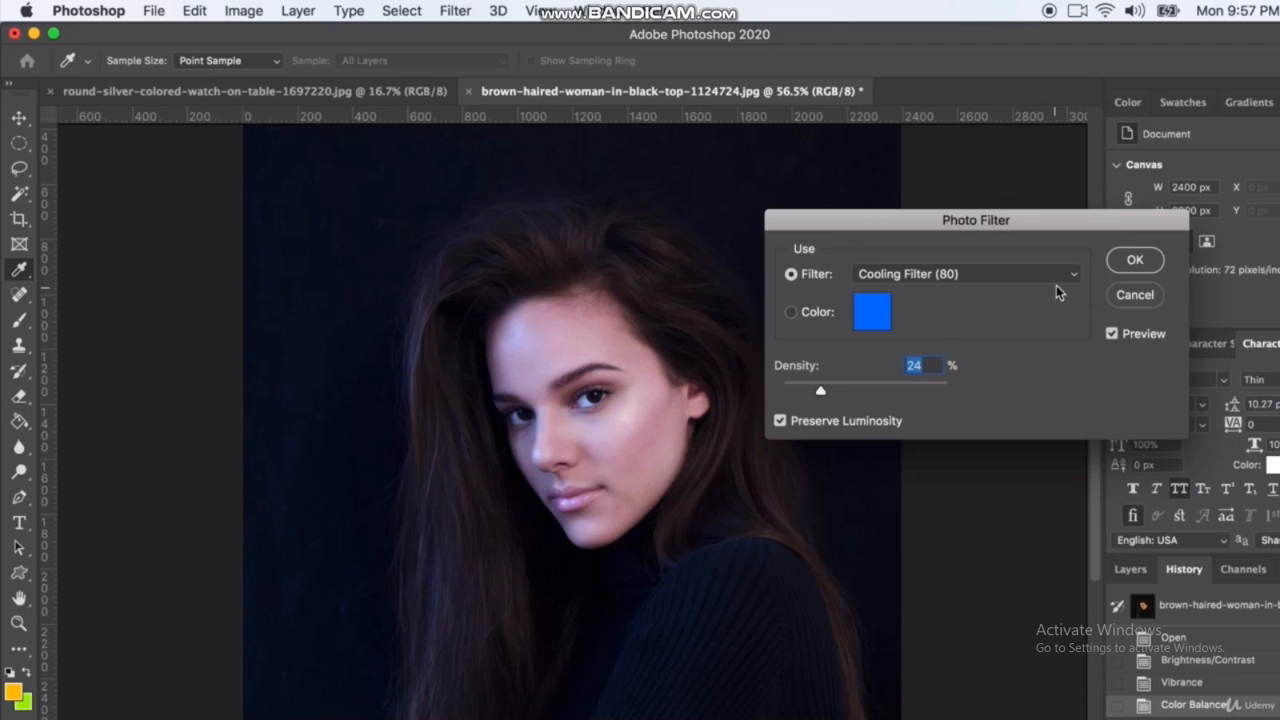
pyautogui.click(1134, 295)
# - Start a Selective Color adjustment on the portrait and set Cyan to -4% for the Reds
pyautogui.click(243, 11)
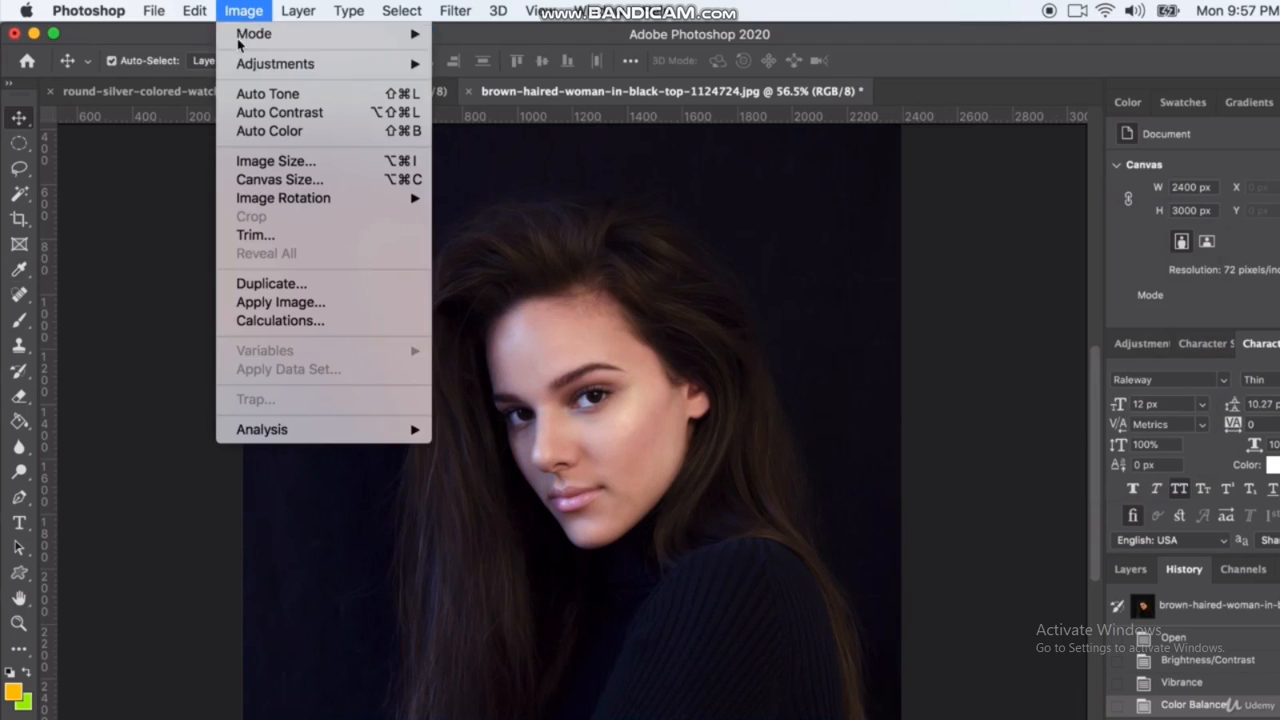
pyautogui.moveTo(405, 64)
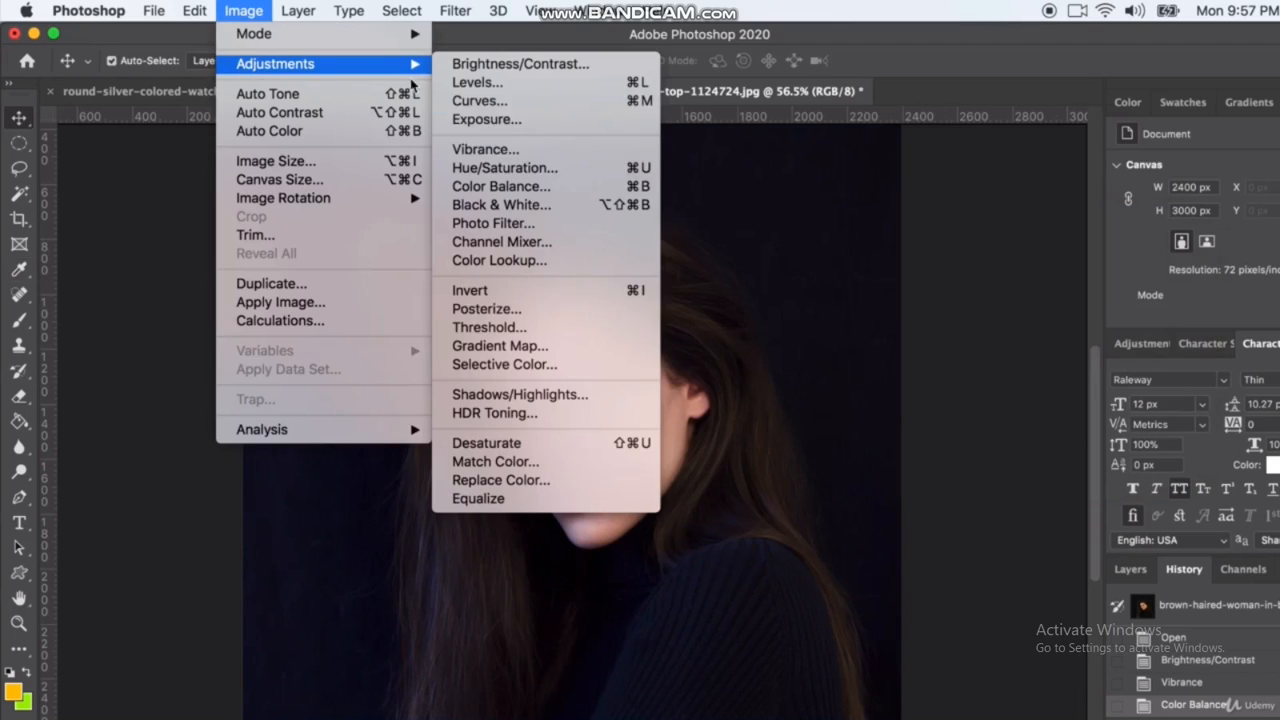
pyautogui.click(556, 366)
pyautogui.moveTo(433, 266); pyautogui.dragTo(1015, 231)
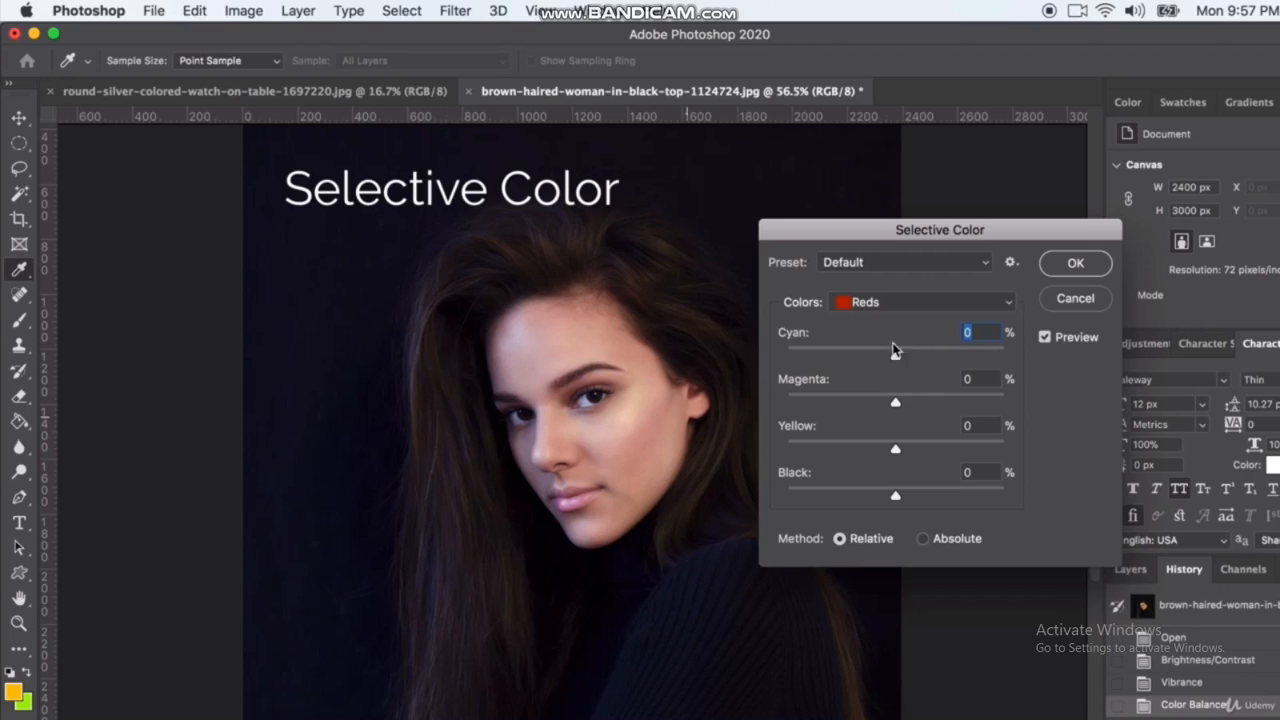
pyautogui.click(920, 301)
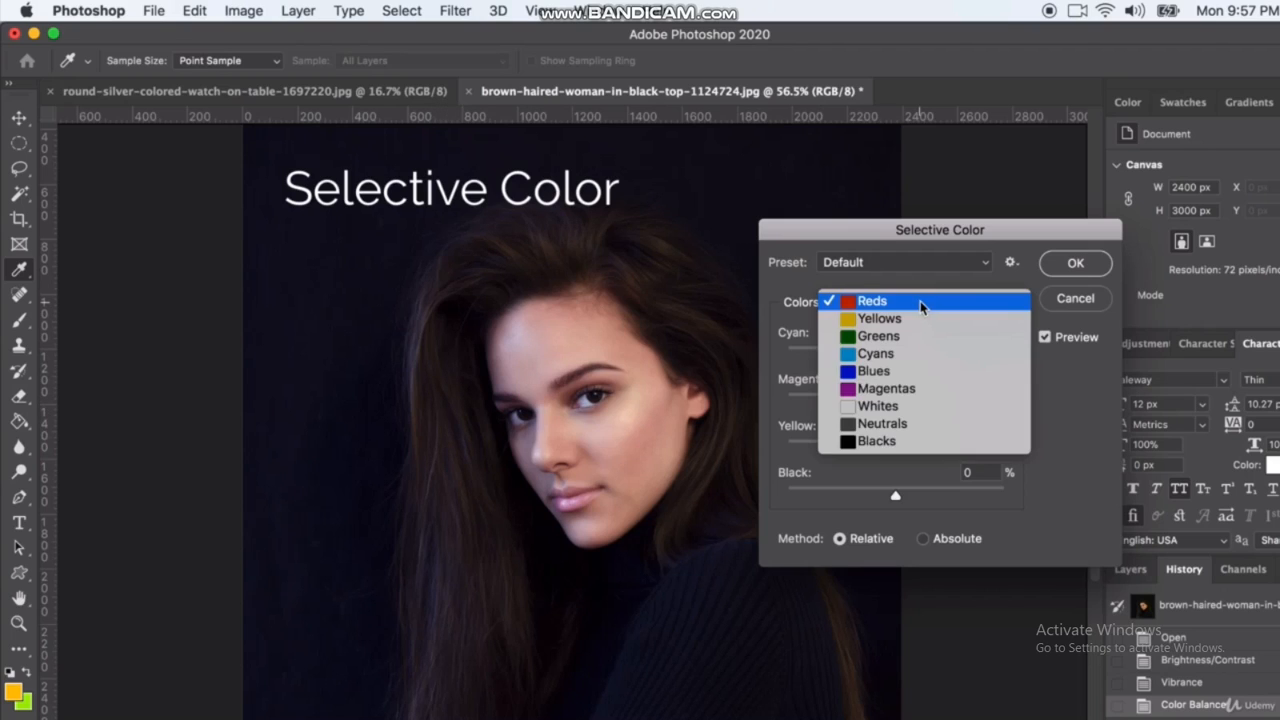
pyautogui.click(920, 301)
pyautogui.click(888, 301)
pyautogui.click(877, 299)
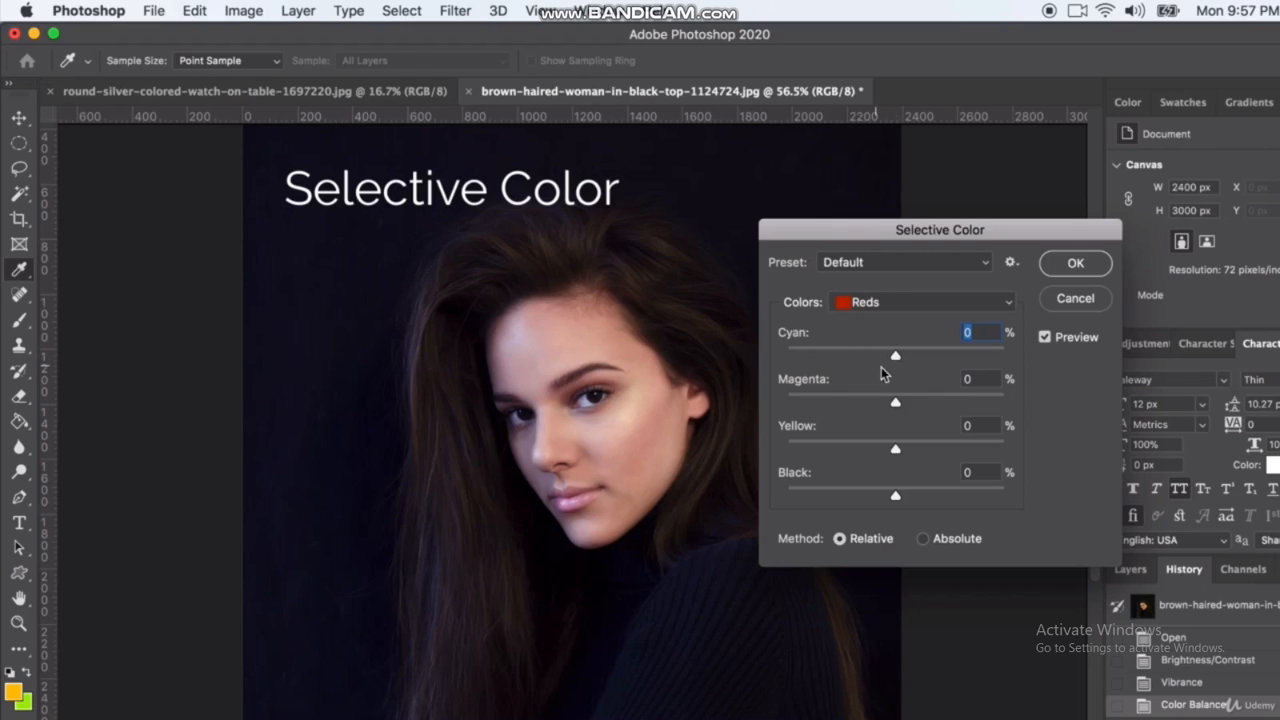
pyautogui.moveTo(896, 356)
pyautogui.mouseDown()
pyautogui.moveTo(840, 358)
pyautogui.moveTo(958, 358)
pyautogui.moveTo(891, 357)
pyautogui.mouseUp()
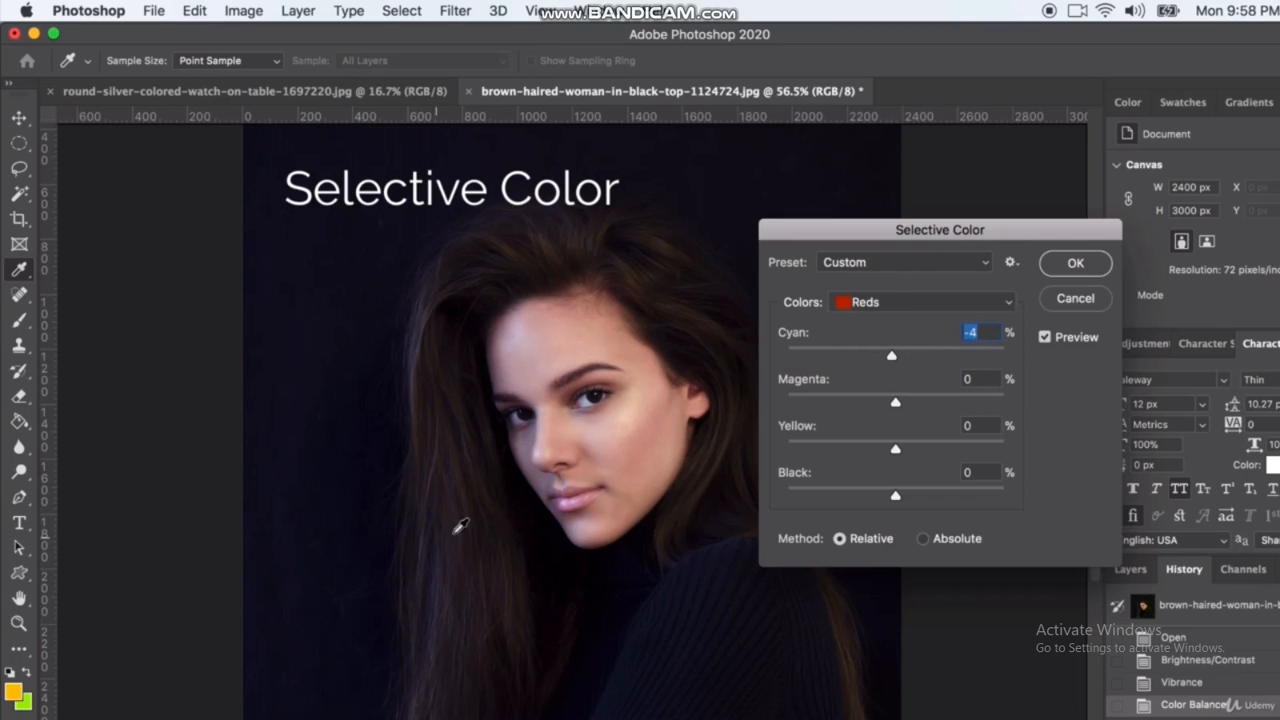
# - Adjust the Yellows in Selective Color to Cyan -12%, Magenta -1%, Yellow +5% and Black -77%
pyautogui.moveTo(894, 401)
pyautogui.mouseDown()
pyautogui.moveTo(786, 403)
pyautogui.moveTo(893, 402)
pyautogui.mouseUp()
pyautogui.moveTo(894, 449); pyautogui.dragTo(841, 449)
pyautogui.moveTo(896, 496); pyautogui.dragTo(861, 496)
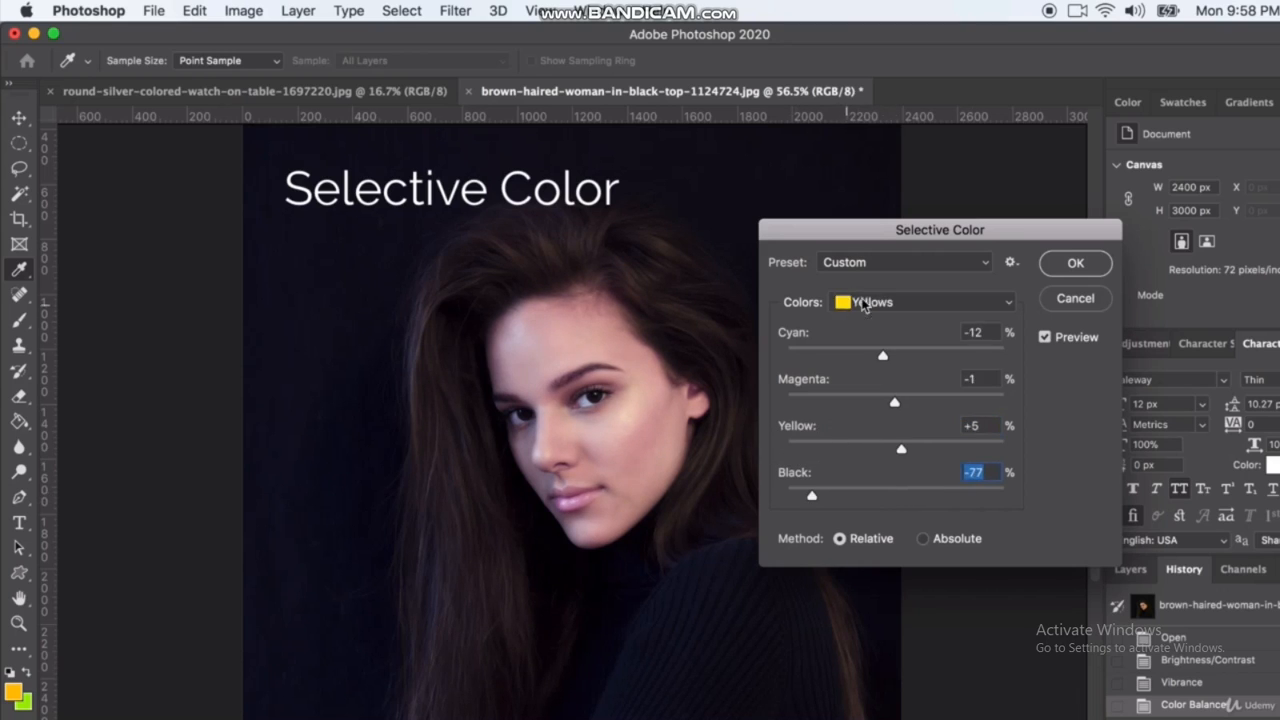
# - Adjust the Blacks in Selective Color to Cyan -4%, Magenta +2% and Yellow +4%
pyautogui.click(864, 302)
pyautogui.click(870, 423)
pyautogui.moveTo(899, 356)
pyautogui.mouseDown()
pyautogui.moveTo(920, 357)
pyautogui.moveTo(879, 360)
pyautogui.moveTo(894, 357)
pyautogui.mouseUp()
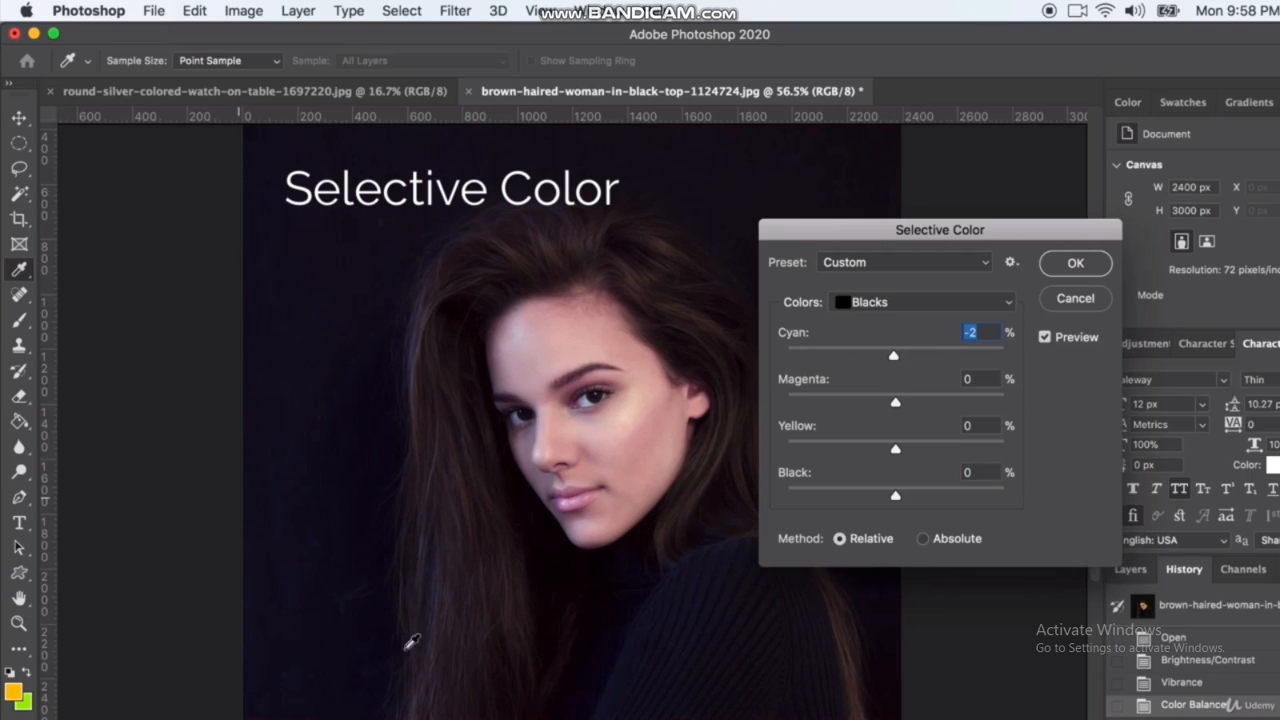
pyautogui.click(876, 301)
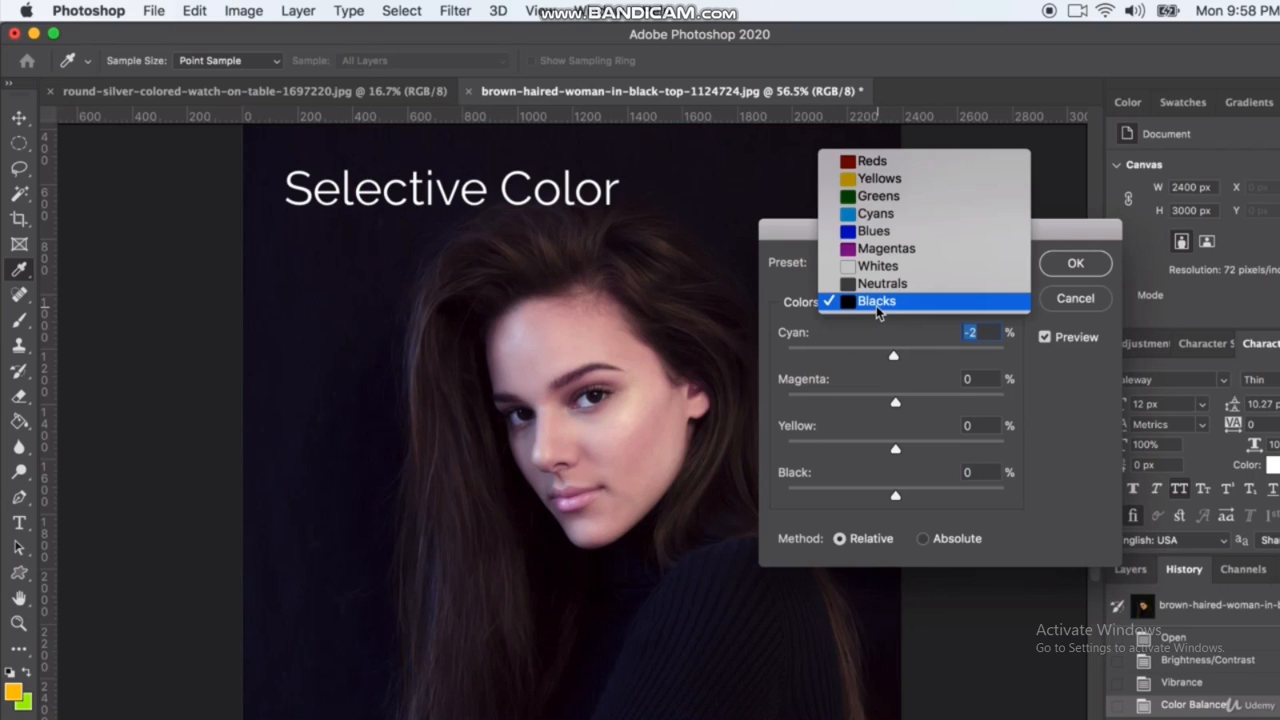
pyautogui.click(876, 302)
pyautogui.moveTo(901, 350); pyautogui.dragTo(928, 367)
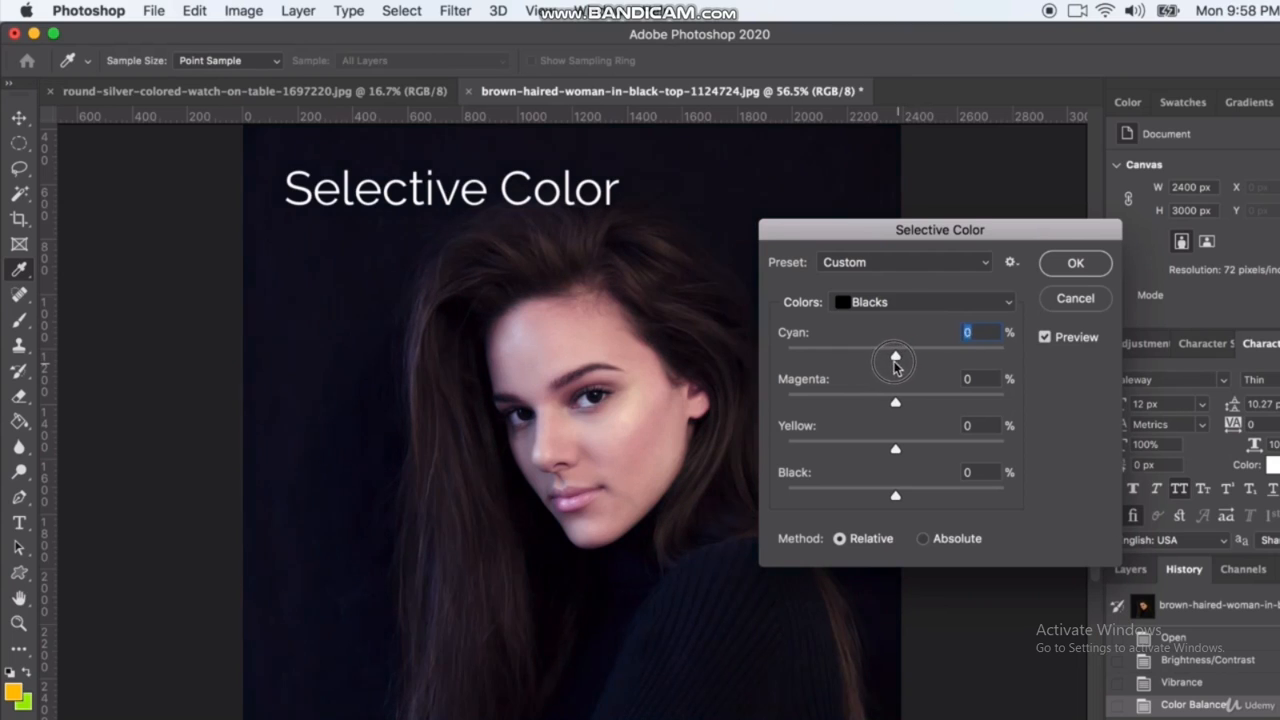
# - Adjust the Neutrals to Cyan -2%, Magenta -3%, Yellow -5% and Black -2%, and apply the Selective Color adjustment
pyautogui.click(872, 302)
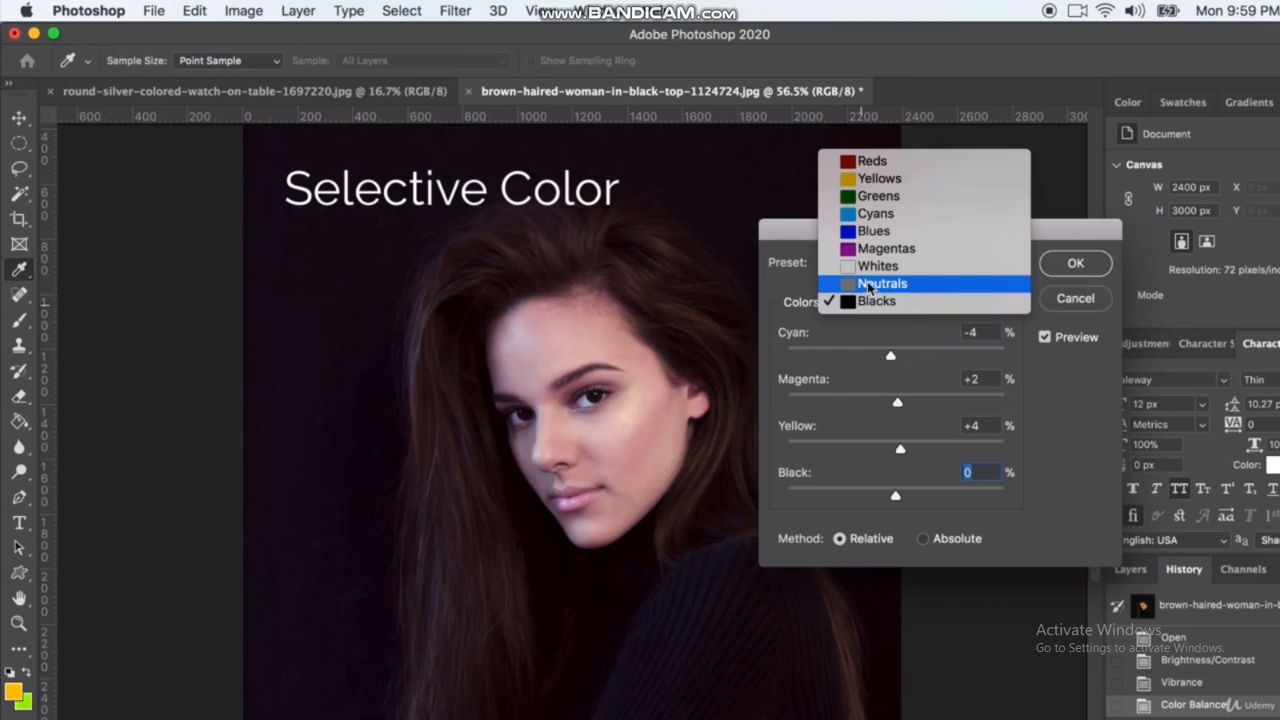
pyautogui.click(878, 284)
pyautogui.moveTo(895, 497)
pyautogui.mouseDown()
pyautogui.moveTo(906, 498)
pyautogui.moveTo(894, 494)
pyautogui.mouseUp()
pyautogui.moveTo(895, 449); pyautogui.dragTo(889, 449)
pyautogui.moveTo(896, 404); pyautogui.dragTo(892, 403)
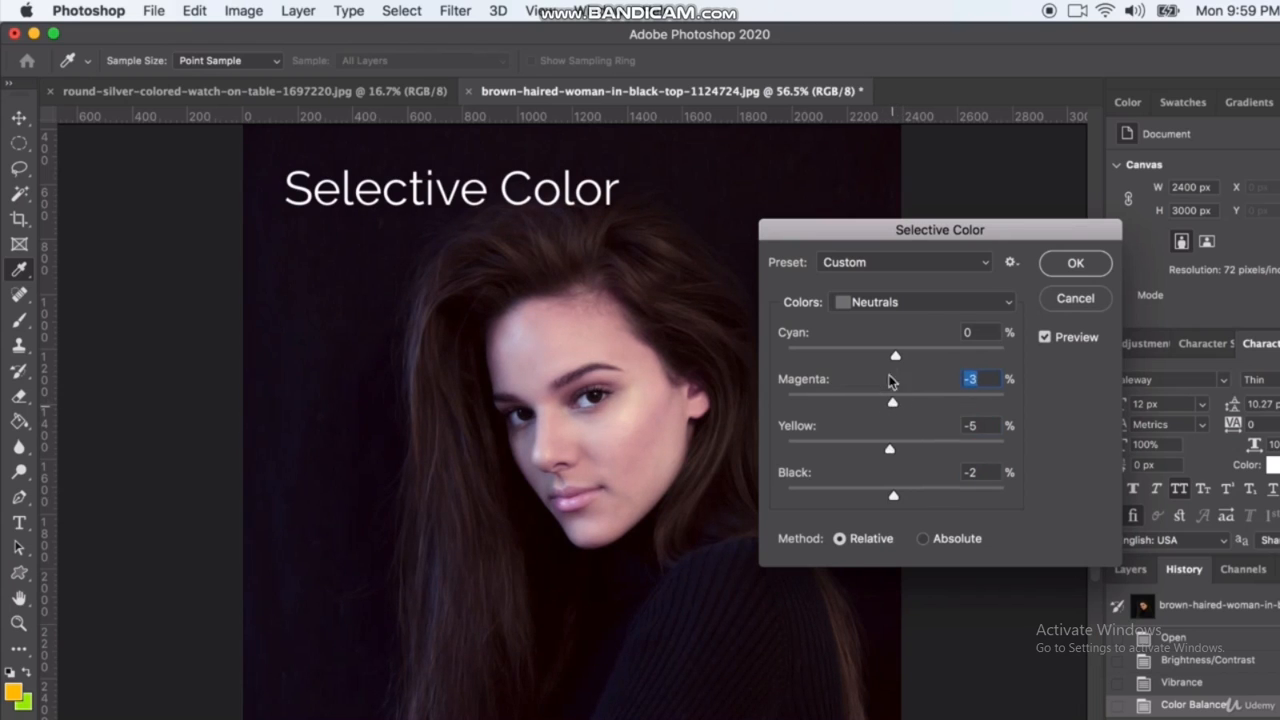
pyautogui.moveTo(895, 357)
pyautogui.mouseDown()
pyautogui.moveTo(908, 357)
pyautogui.moveTo(897, 362)
pyautogui.mouseUp()
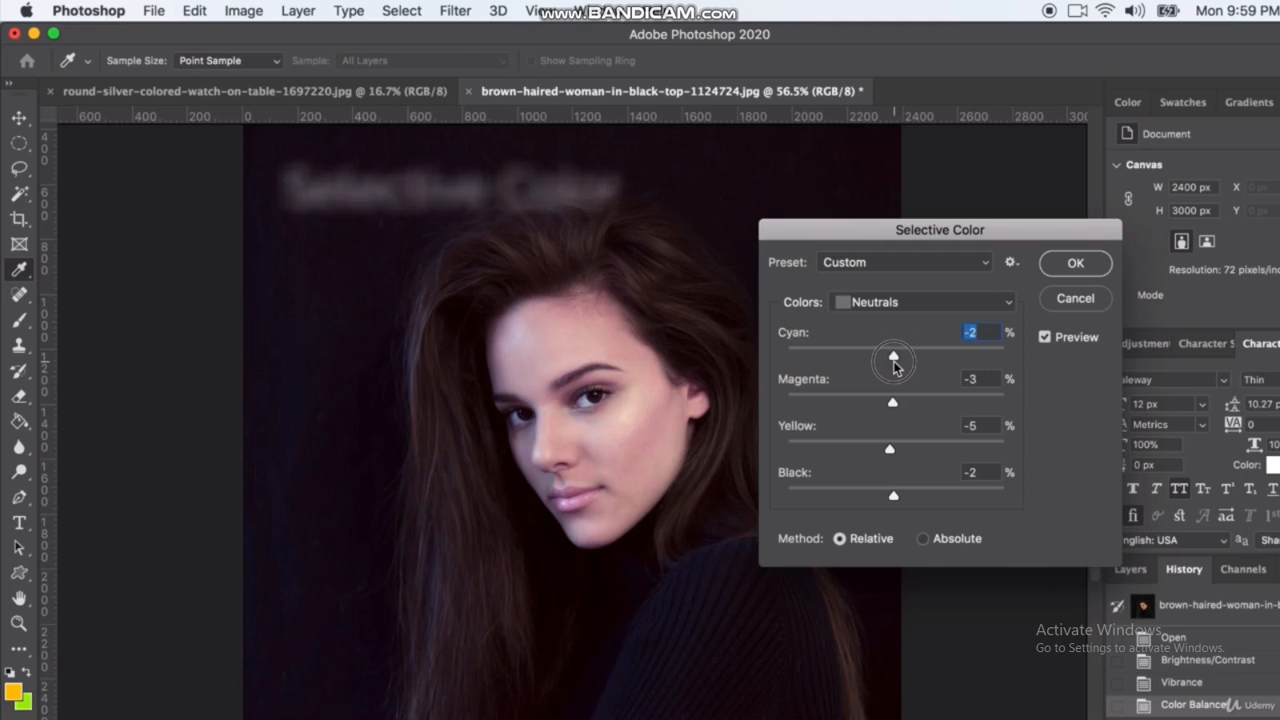
pyautogui.click(1070, 264)
pyautogui.press('v')
# - Apply Shadows/Highlights with shadow Amount 0%, Tone 34%, Radius 45 px, highlight Amount 10%, Color +10 and Midtone +8
pyautogui.click(243, 10)
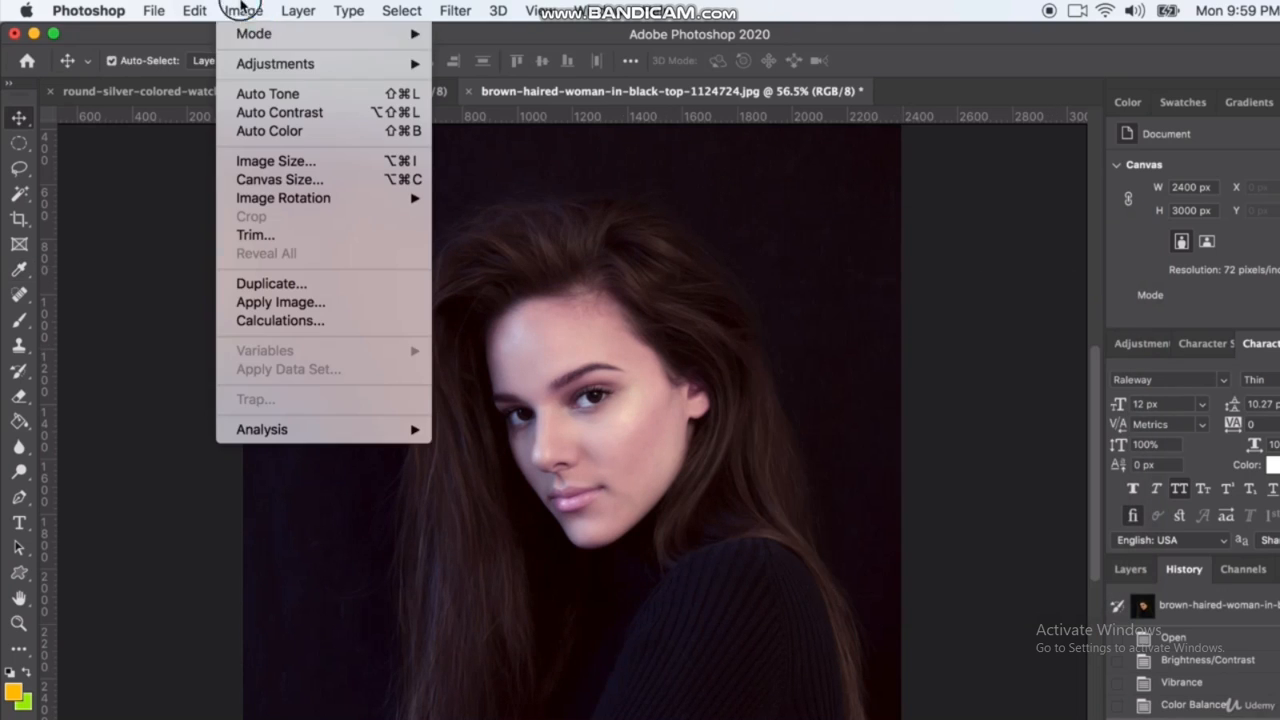
pyautogui.moveTo(275, 63)
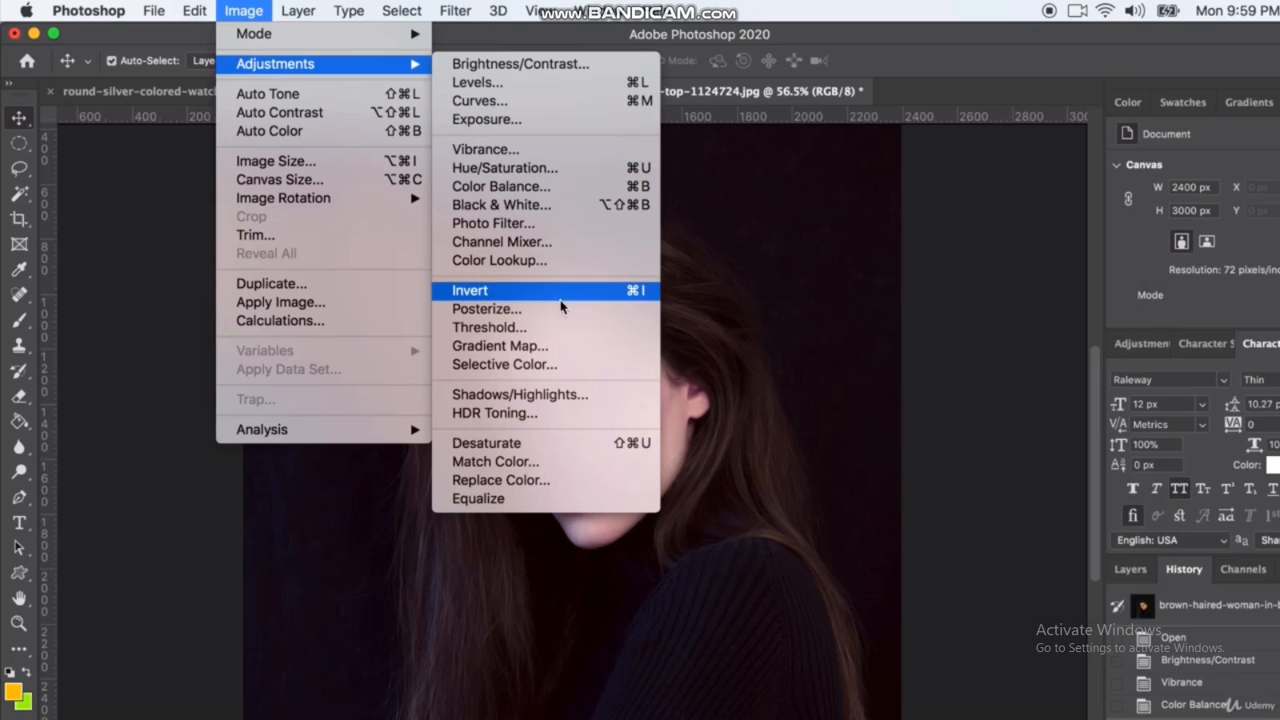
pyautogui.click(517, 396)
pyautogui.moveTo(979, 262); pyautogui.dragTo(860, 250)
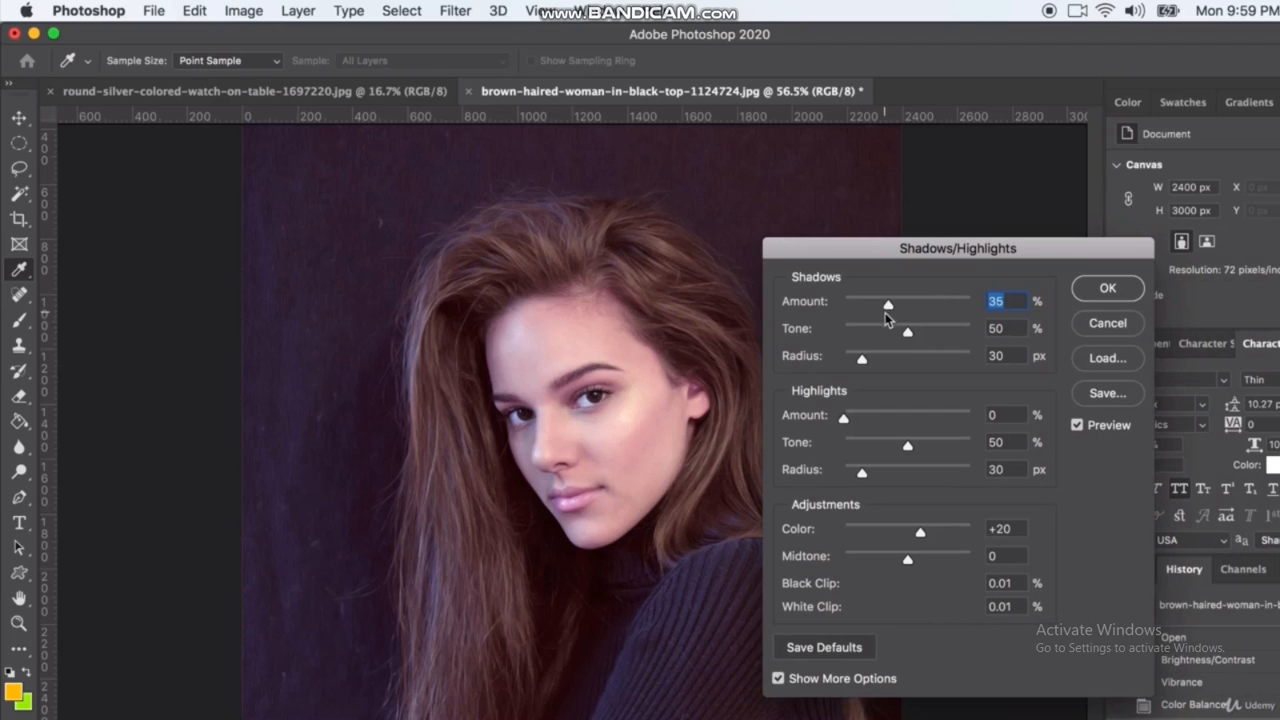
pyautogui.moveTo(886, 300); pyautogui.dragTo(877, 304)
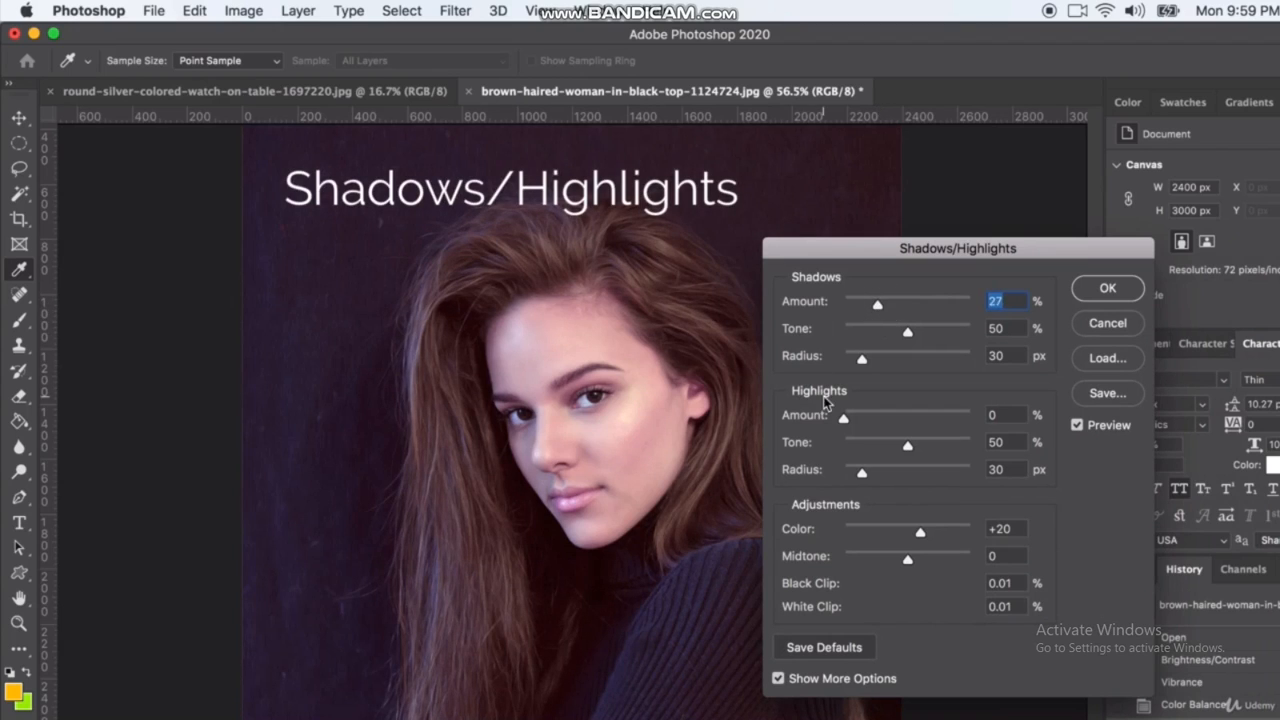
pyautogui.moveTo(872, 310); pyautogui.dragTo(899, 336)
pyautogui.moveTo(880, 338)
pyautogui.mouseDown()
pyautogui.moveTo(970, 335)
pyautogui.moveTo(886, 335)
pyautogui.moveTo(871, 360)
pyautogui.mouseUp()
pyautogui.moveTo(846, 417)
pyautogui.mouseDown()
pyautogui.moveTo(903, 422)
pyautogui.moveTo(848, 418)
pyautogui.moveTo(857, 424)
pyautogui.mouseUp()
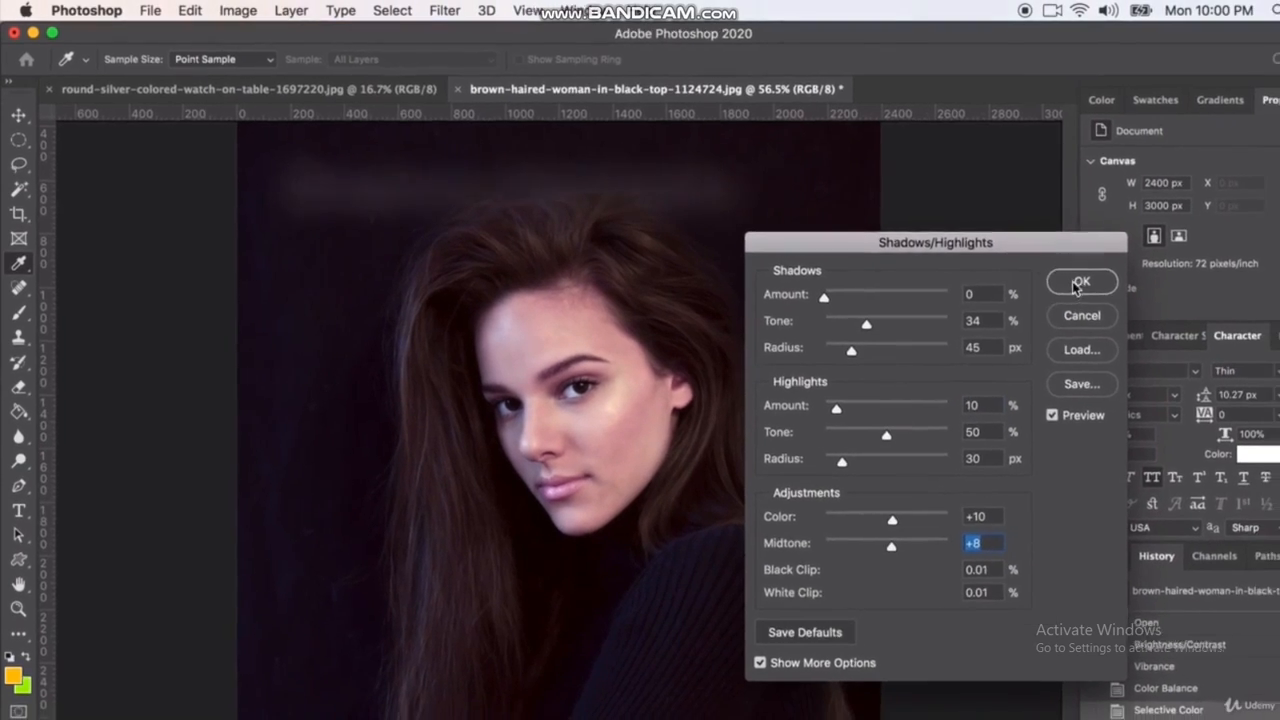
pyautogui.click(1082, 284)
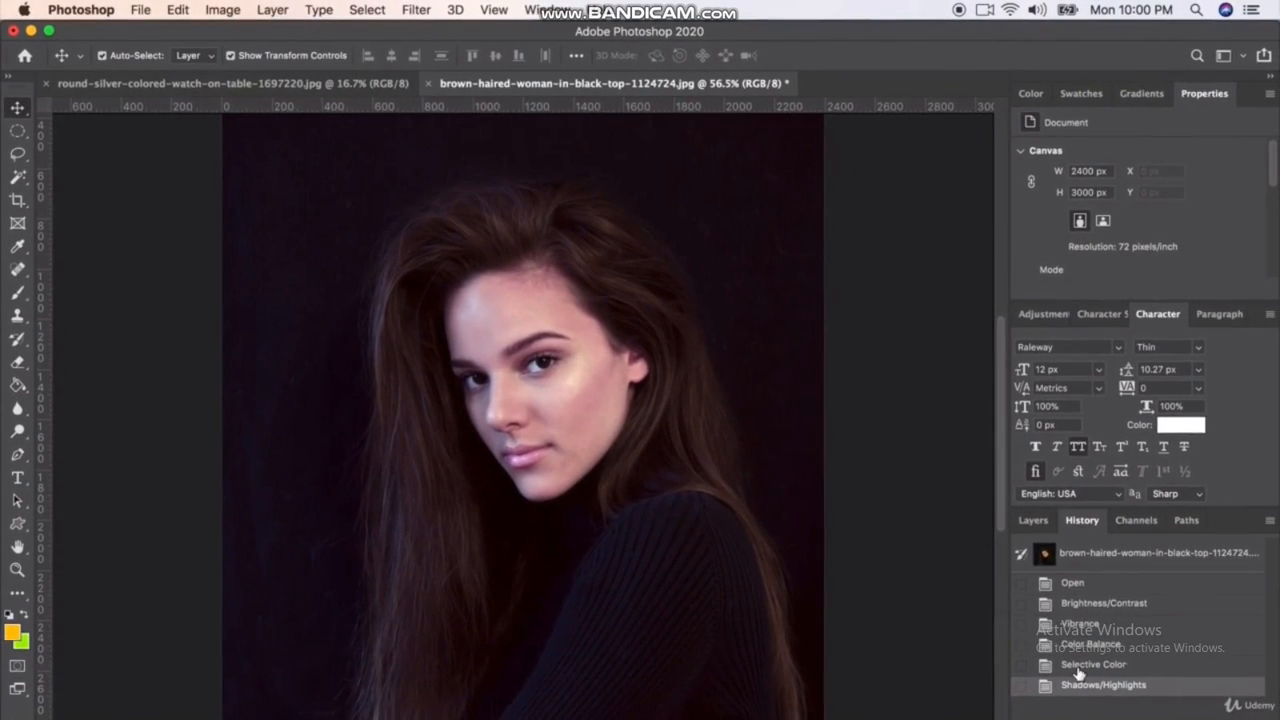
# - Compare the portrait before and after Shadows/Highlights by switching between the Selective Color and Shadows/Highlights history states
pyautogui.click(1077, 665)
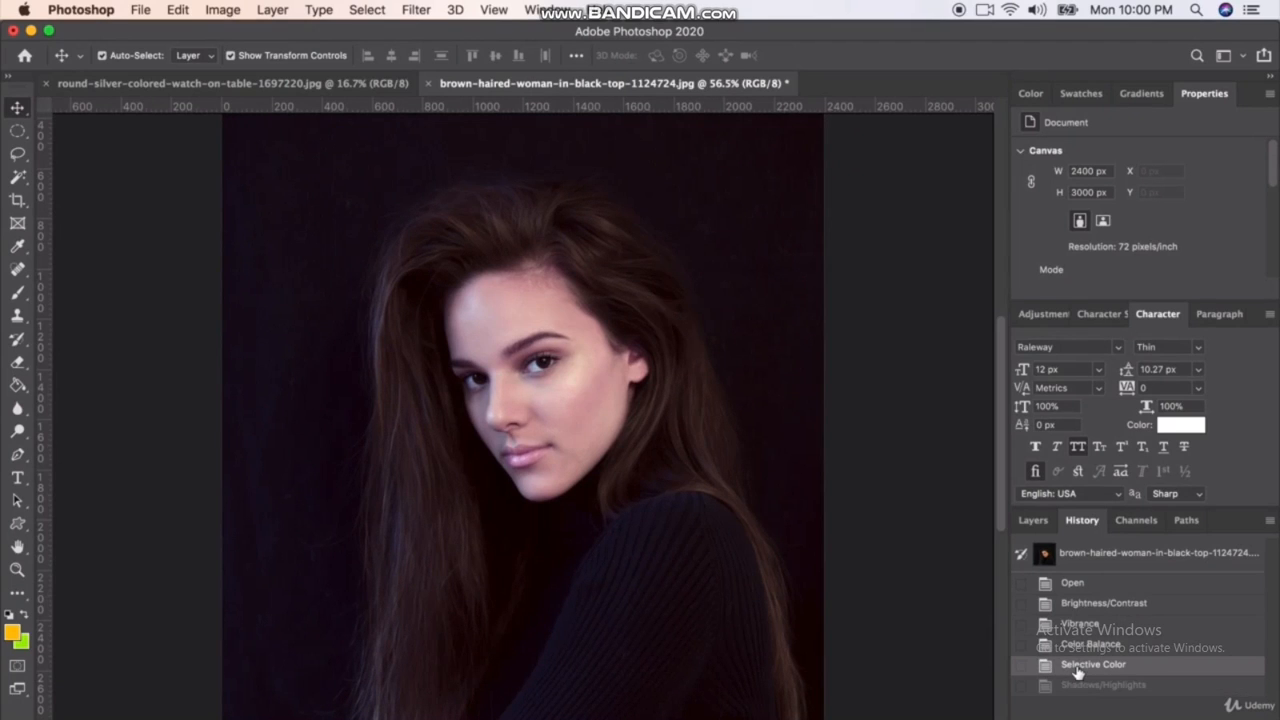
pyautogui.click(1075, 685)
pyautogui.click(1074, 666)
pyautogui.click(1074, 685)
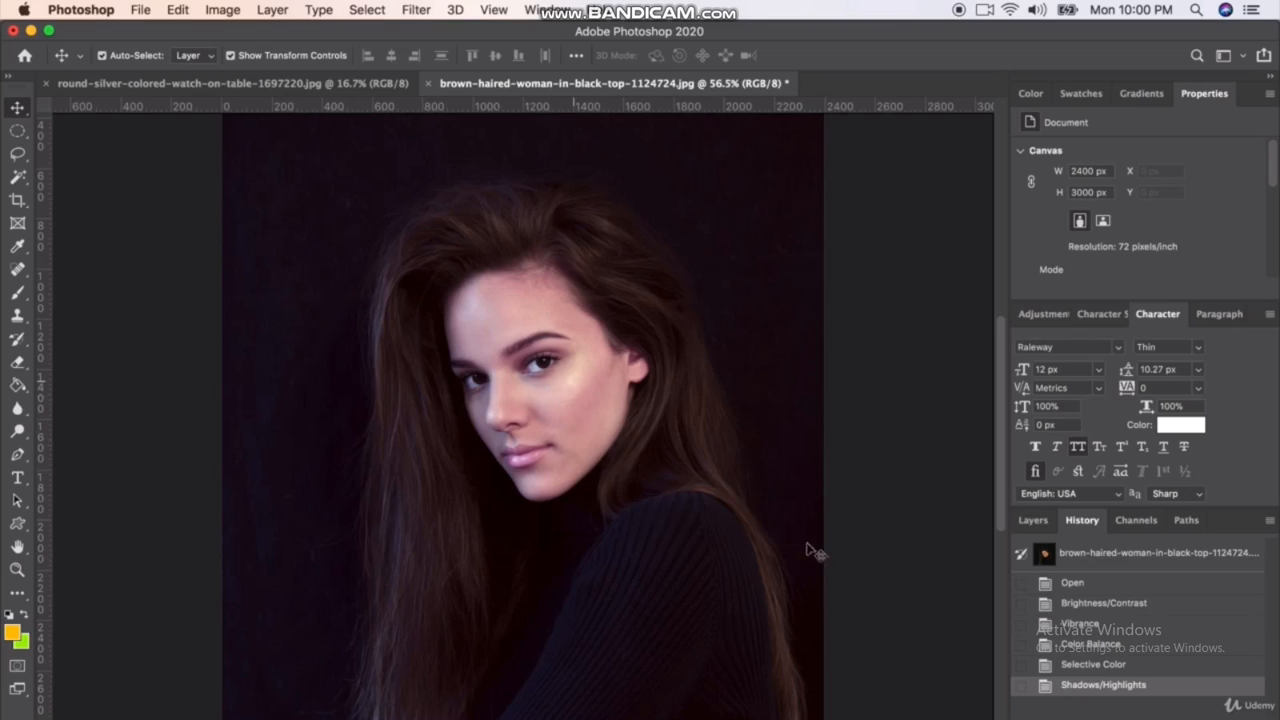
pyautogui.click(1100, 667)
pyautogui.click(1090, 687)
# - Try the Desaturate adjustment on the portrait and undo it
pyautogui.click(222, 10)
pyautogui.moveTo(251, 58)
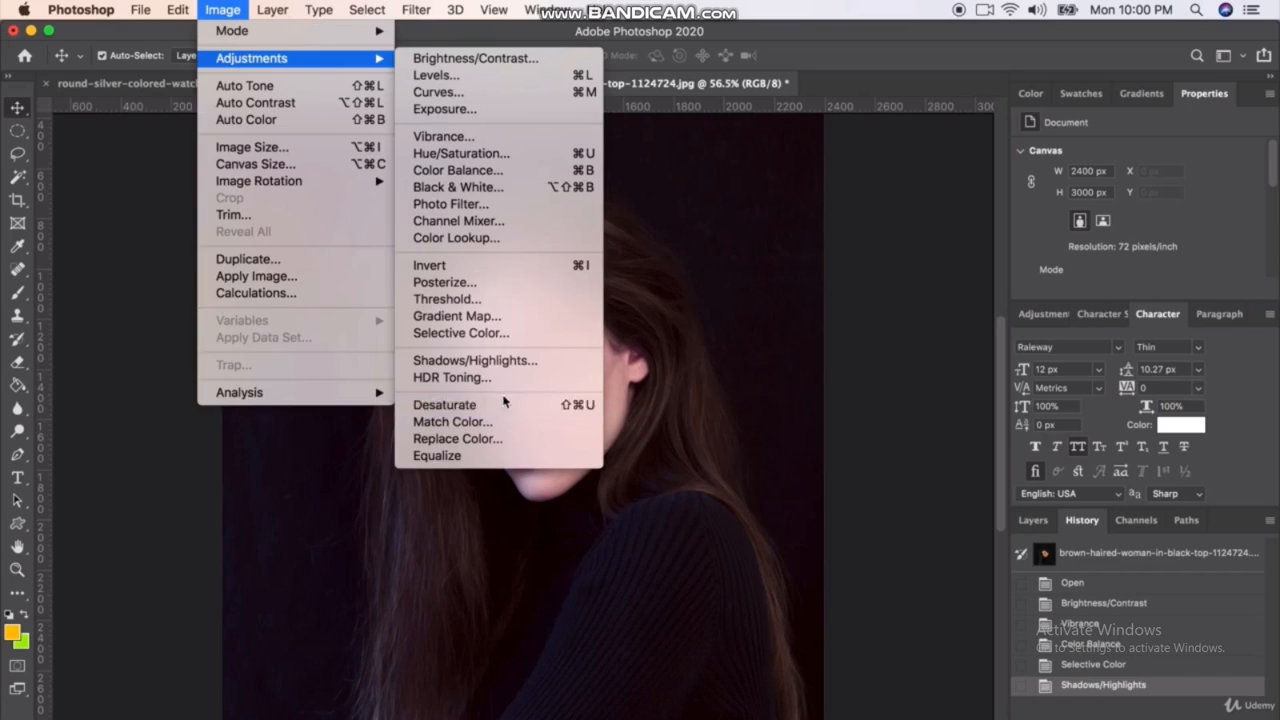
pyautogui.click(425, 410)
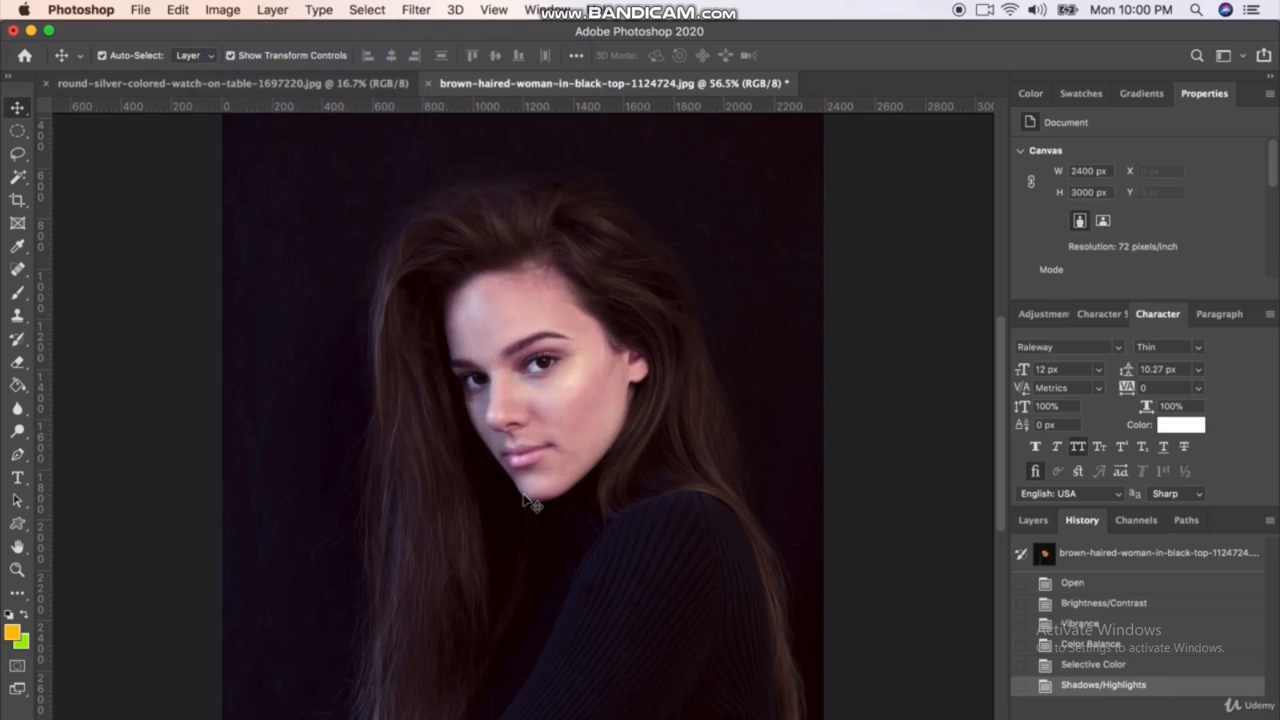
pyautogui.click(178, 9)
pyautogui.click(232, 31)
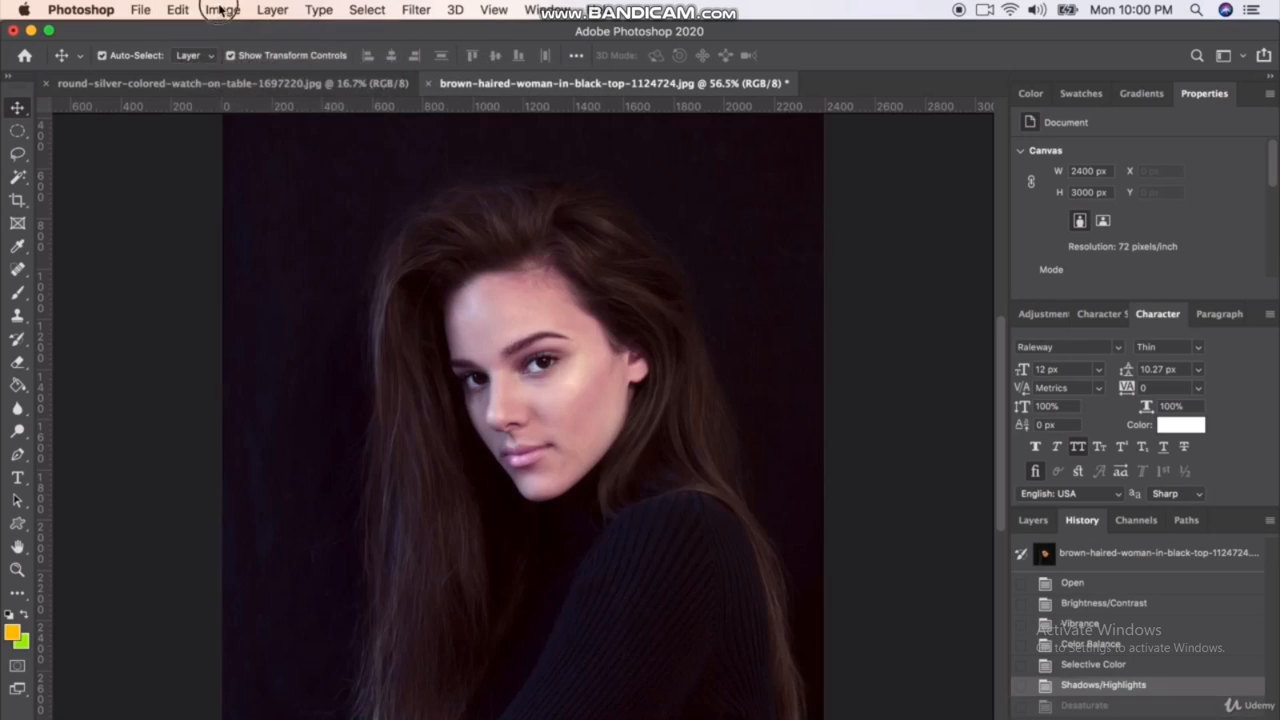
# - Preview the Black & White adjustment with the Default preset on the portrait and cancel it
pyautogui.click(222, 9)
pyautogui.moveTo(232, 60)
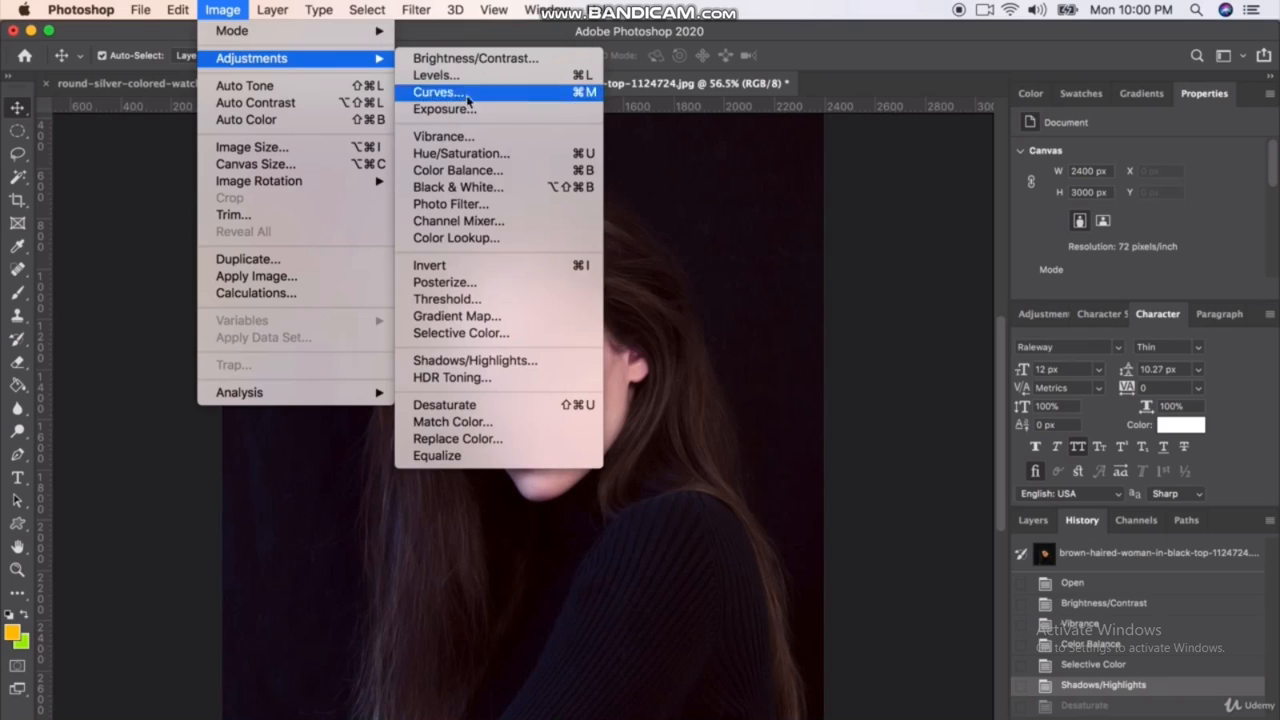
pyautogui.click(467, 188)
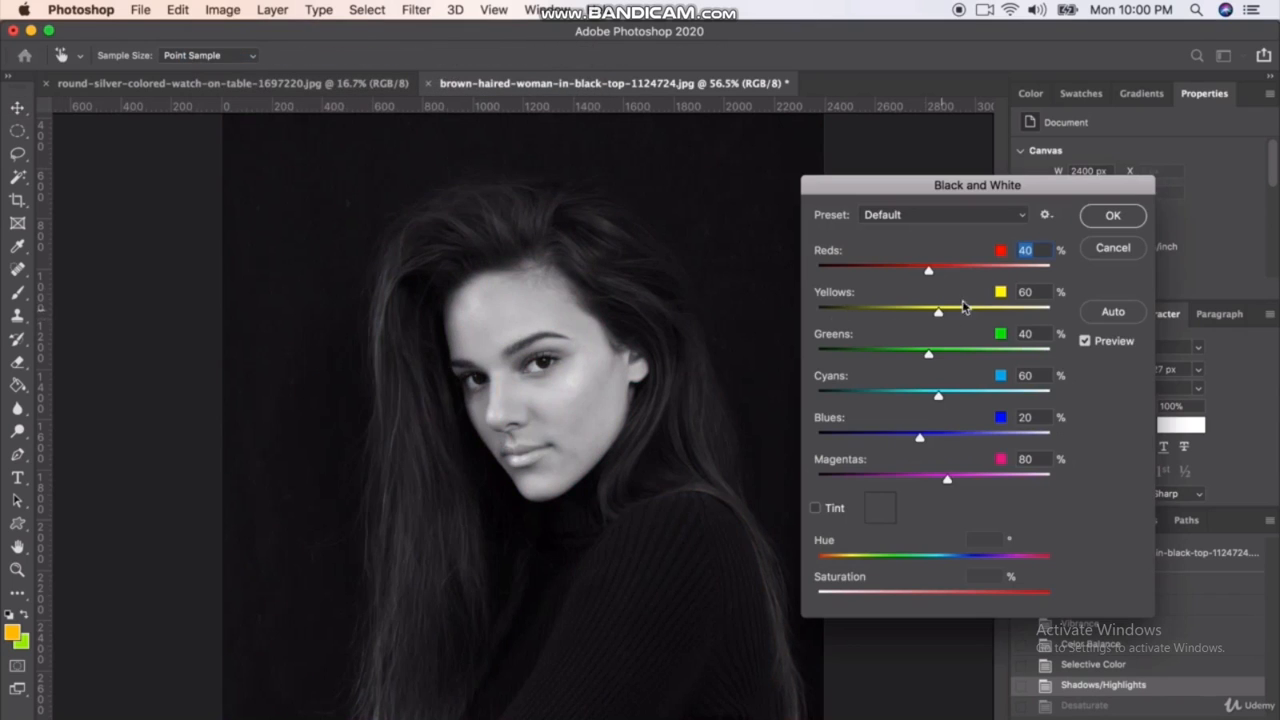
pyautogui.press('Escape')
pyautogui.click(238, 9)
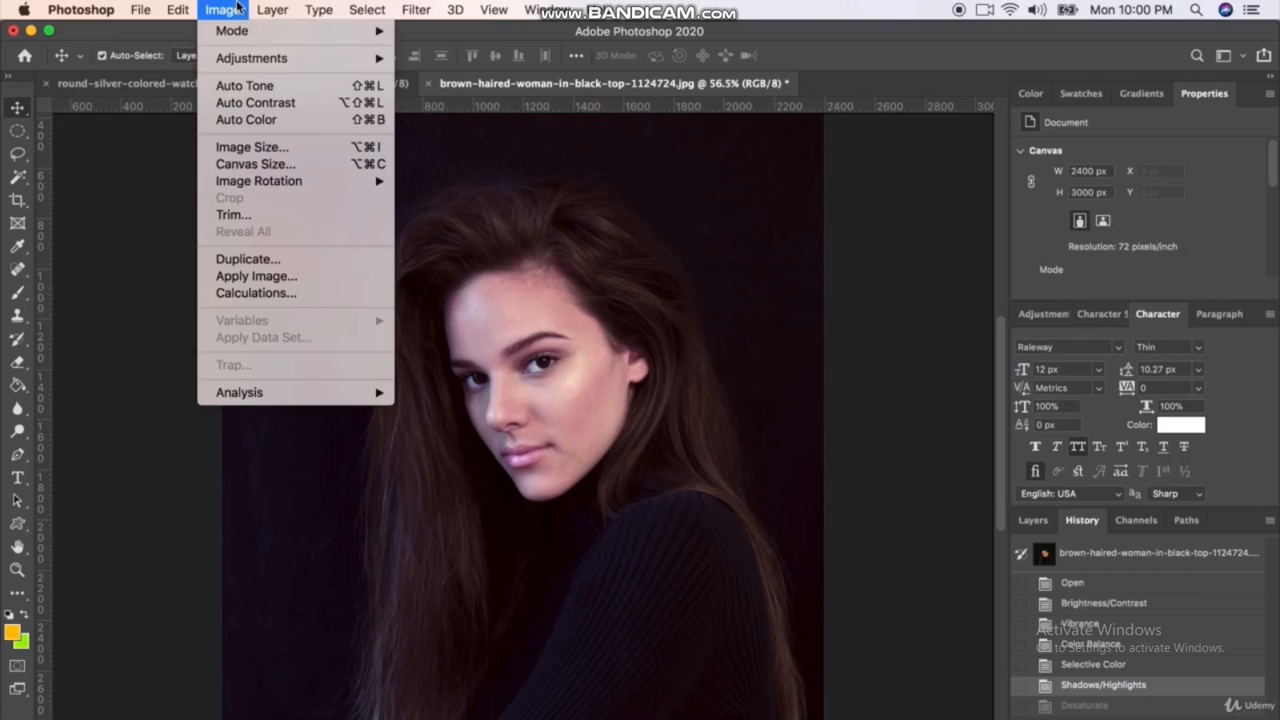
pyautogui.moveTo(240, 60)
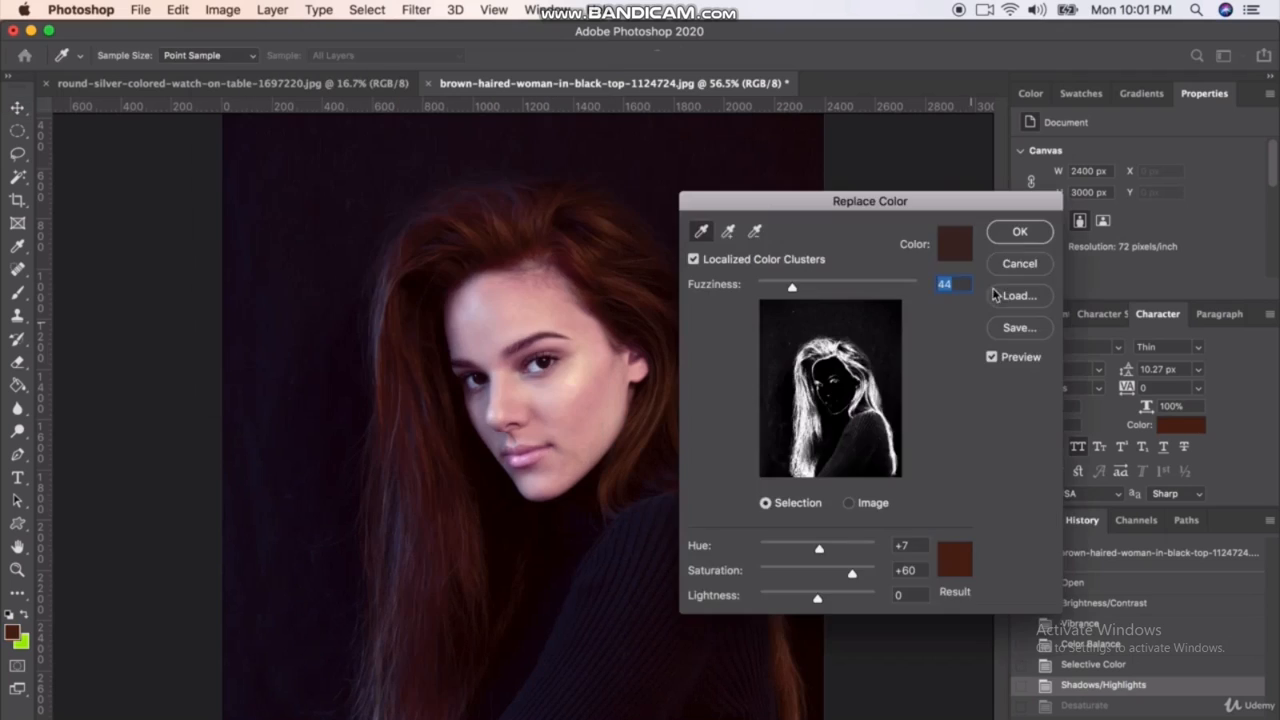
pyautogui.press('Escape')
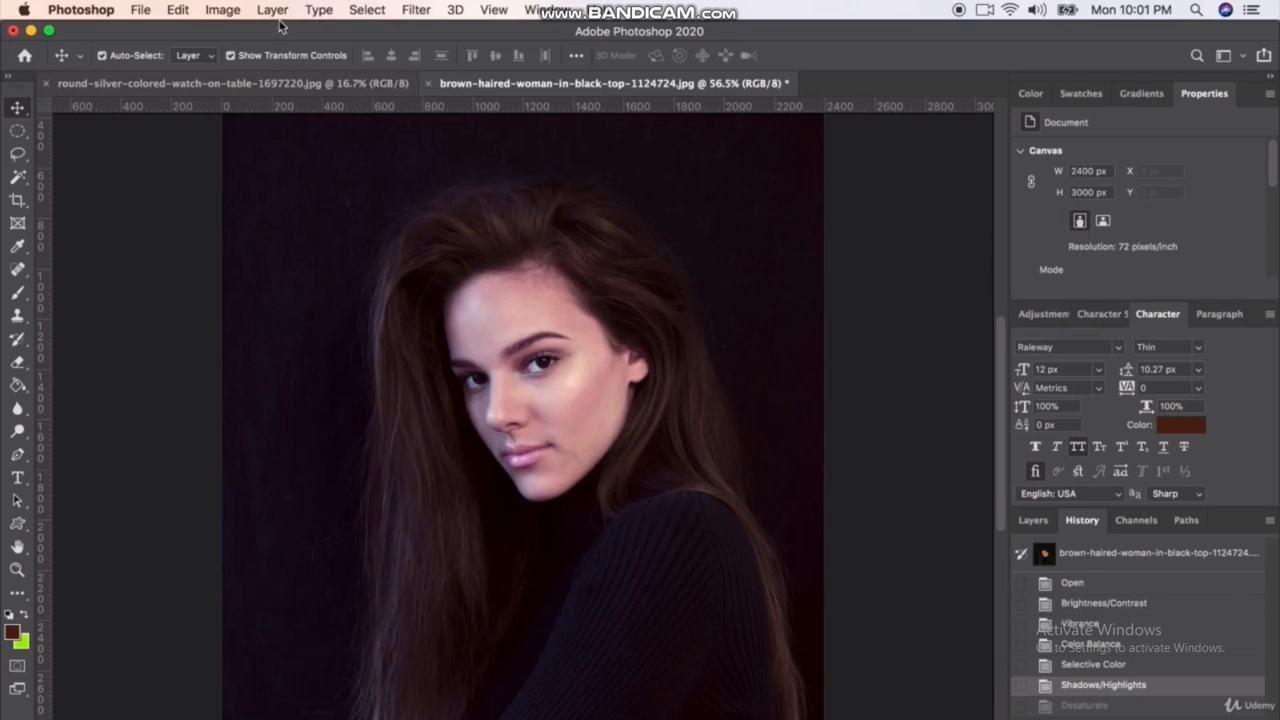
# - Start Replace Color, sample the brown hair at the crown as the color to replace, and set Fuzziness to 45
pyautogui.click(236, 7)
pyautogui.moveTo(245, 60)
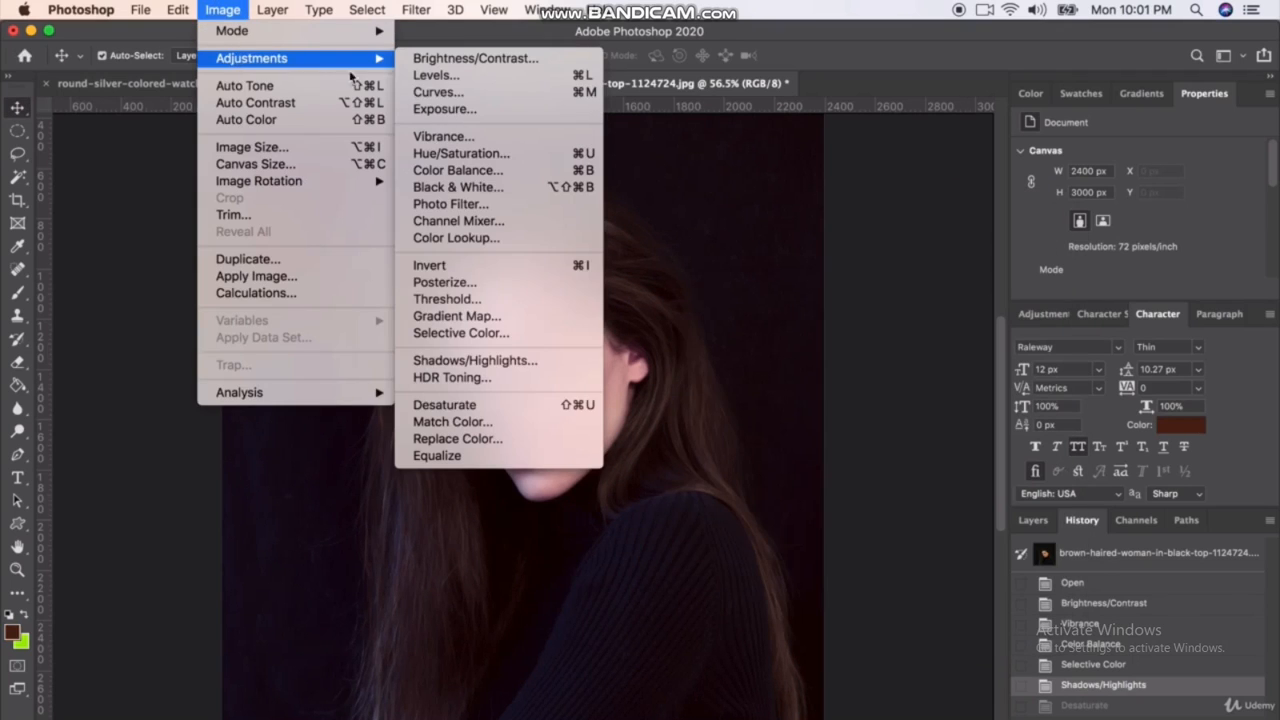
pyautogui.click(502, 437)
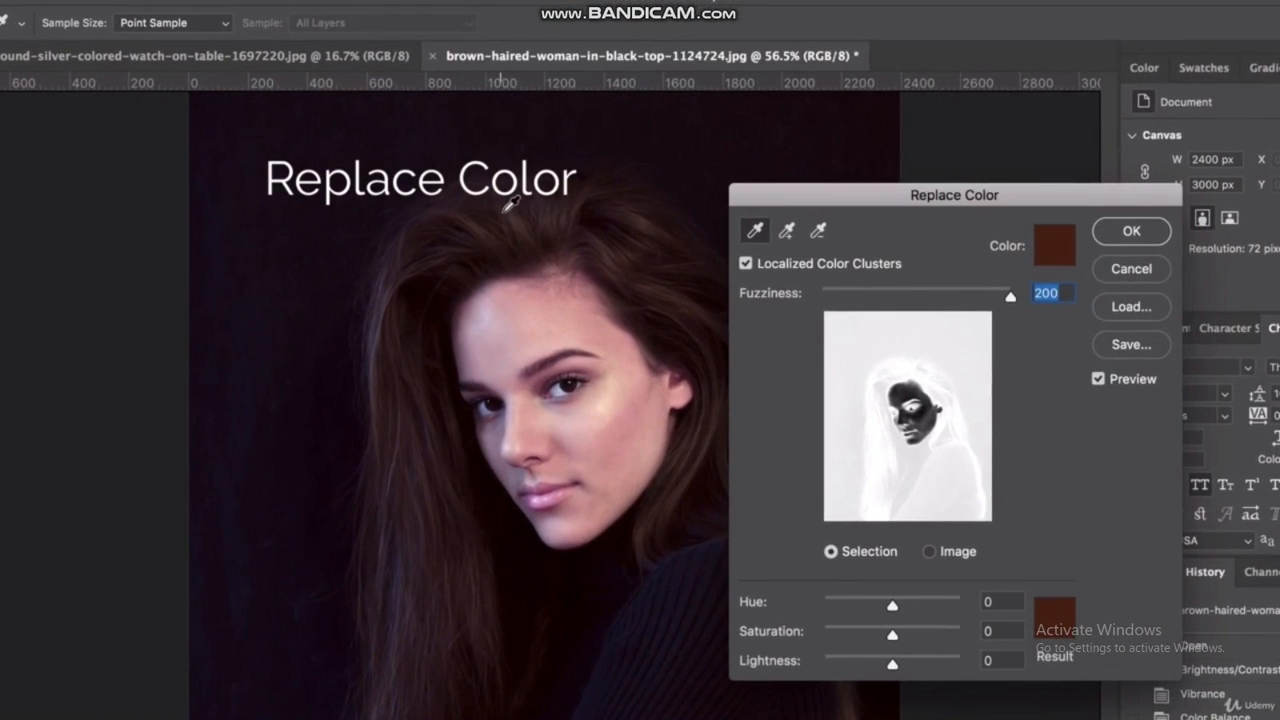
pyautogui.moveTo(1013, 300); pyautogui.dragTo(878, 298)
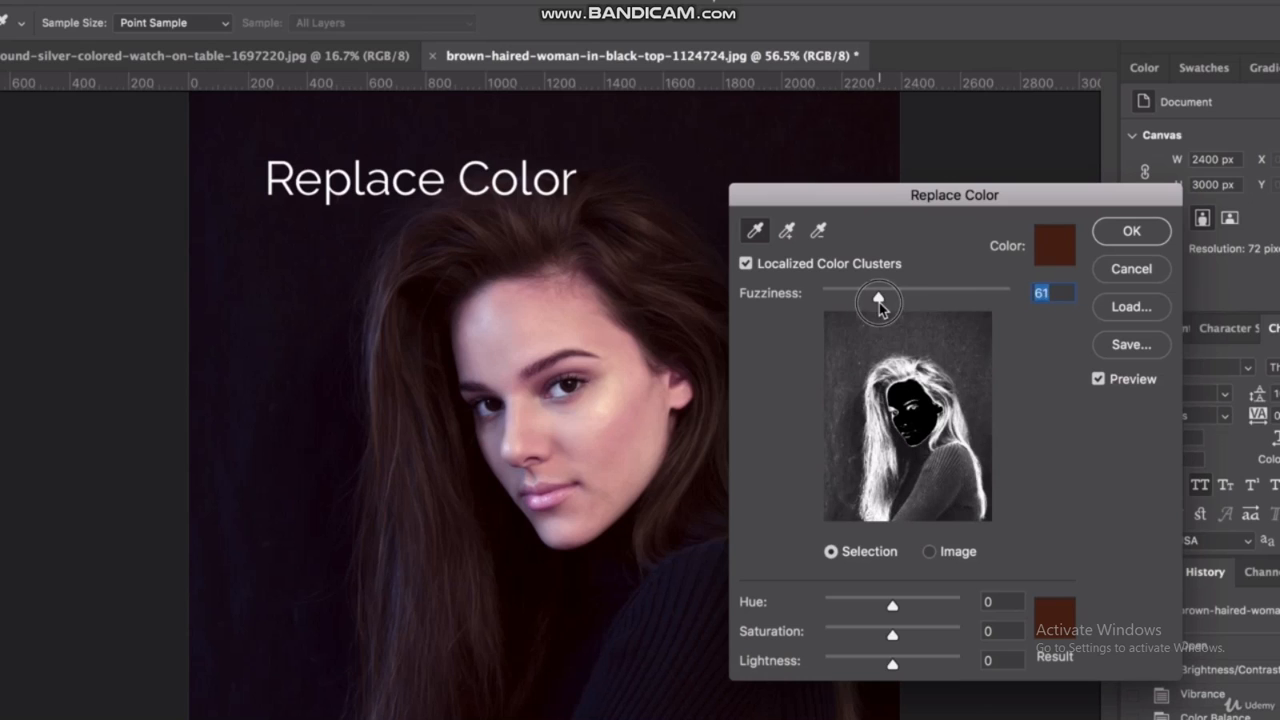
pyautogui.click(929, 552)
pyautogui.click(831, 552)
pyautogui.moveTo(530, 219); pyautogui.dragTo(484, 235)
pyautogui.click(485, 232)
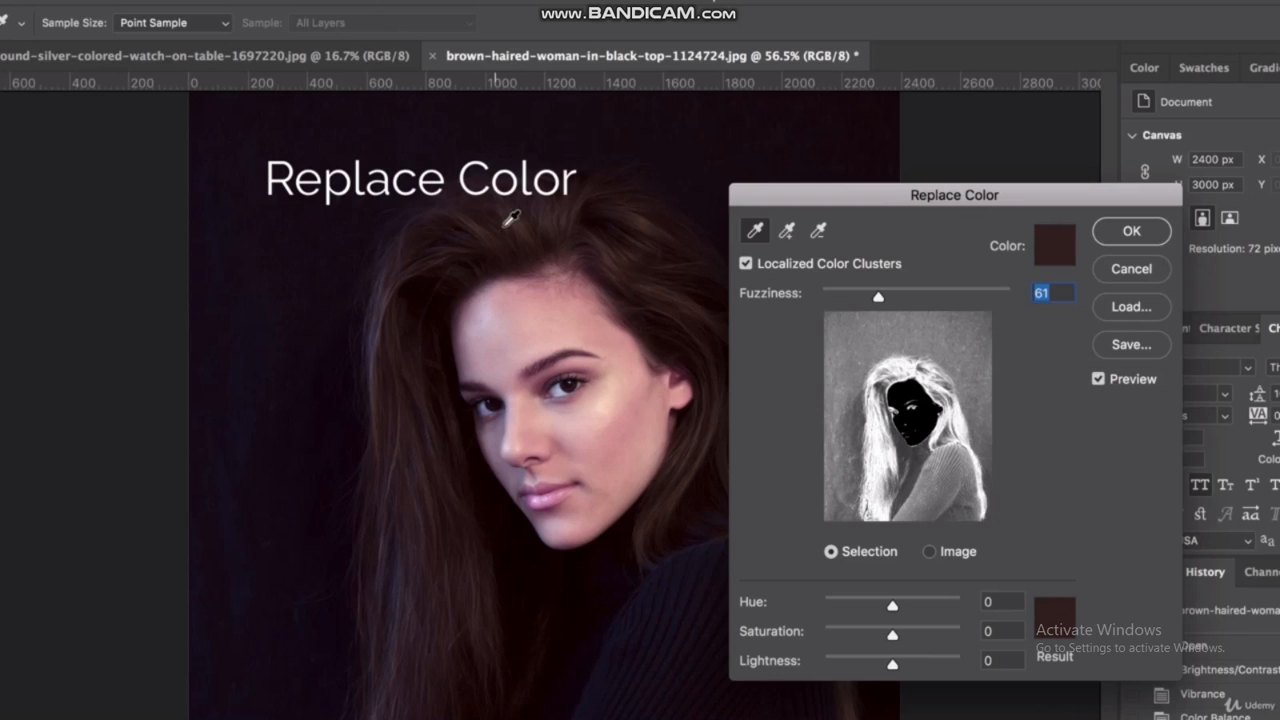
pyautogui.click(510, 208)
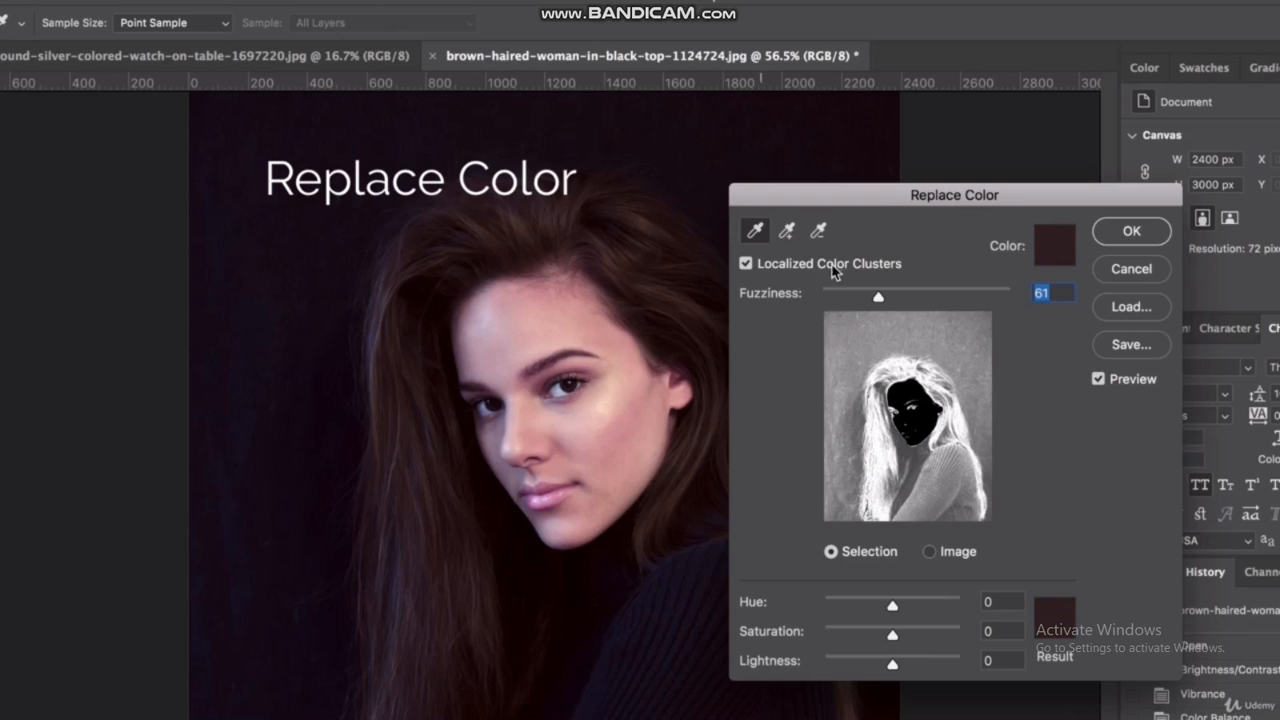
pyautogui.moveTo(877, 301)
pyautogui.mouseDown()
pyautogui.moveTo(894, 297)
pyautogui.moveTo(853, 300)
pyautogui.moveTo(864, 297)
pyautogui.mouseUp()
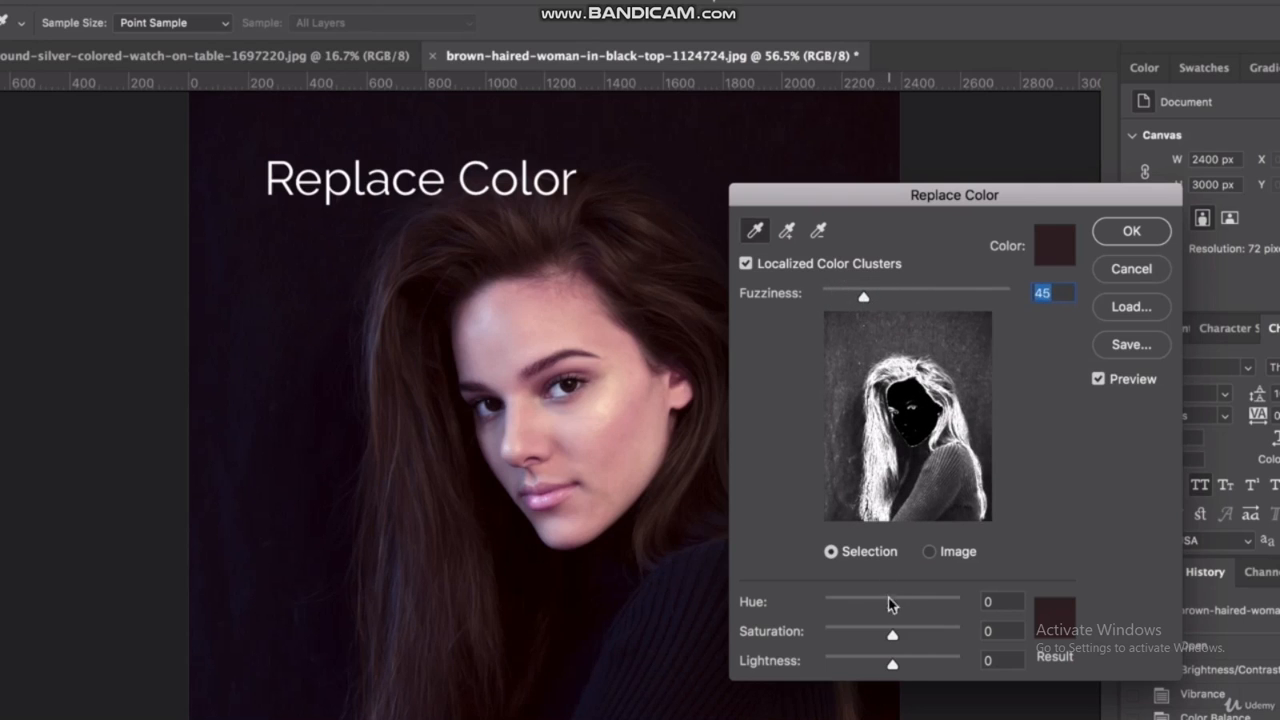
# - Shift the hair color to purple with Hue -76, Saturation +44 and Lightness +1, and apply Replace Color
pyautogui.moveTo(893, 610); pyautogui.dragTo(910, 603)
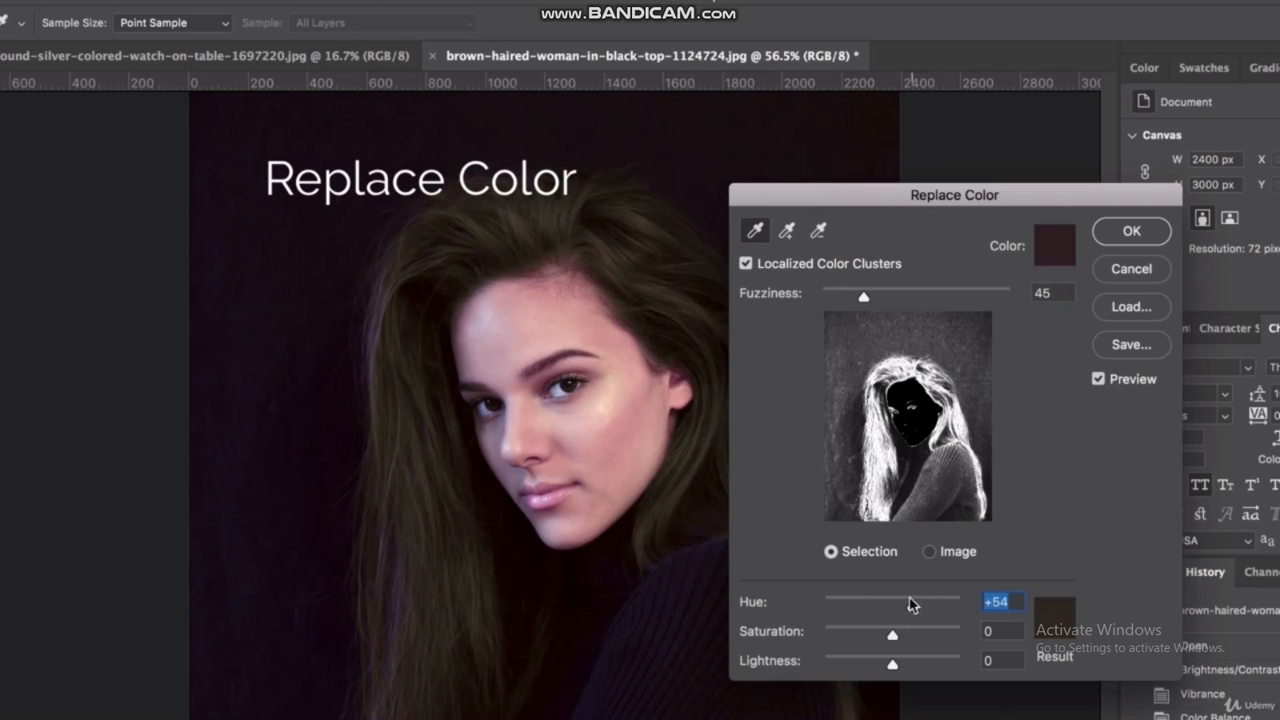
pyautogui.moveTo(797, 192); pyautogui.dragTo(920, 151)
pyautogui.moveTo(1035, 570)
pyautogui.mouseDown()
pyautogui.moveTo(986, 570)
pyautogui.moveTo(1047, 570)
pyautogui.moveTo(1037, 567)
pyautogui.mouseUp()
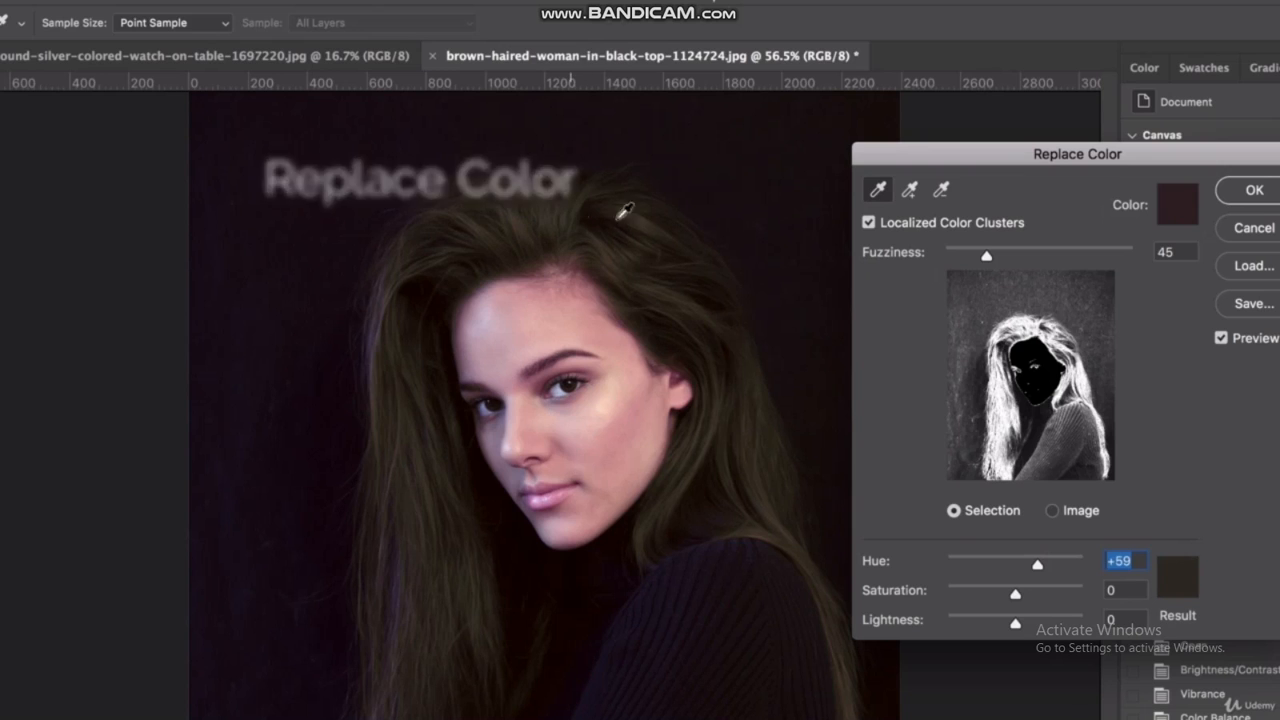
pyautogui.moveTo(1037, 565); pyautogui.dragTo(1034, 564)
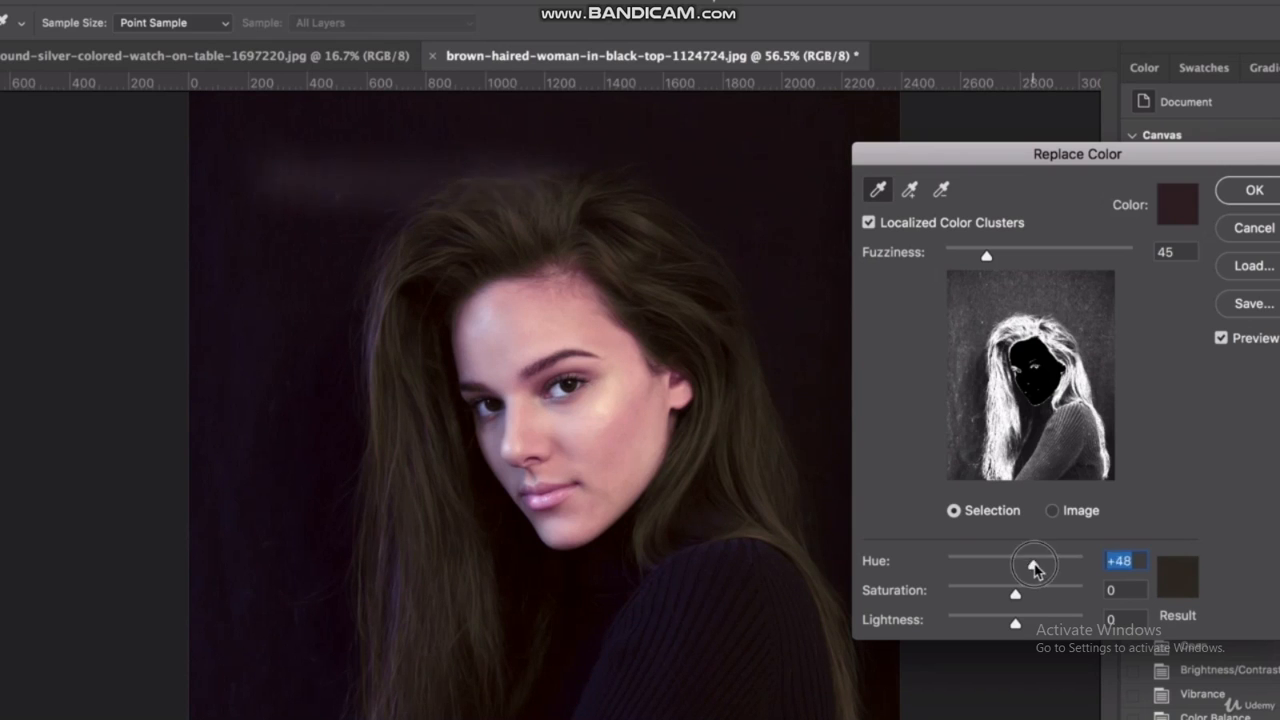
pyautogui.moveTo(1052, 594)
pyautogui.mouseDown()
pyautogui.moveTo(1069, 595)
pyautogui.moveTo(1049, 595)
pyautogui.mouseUp()
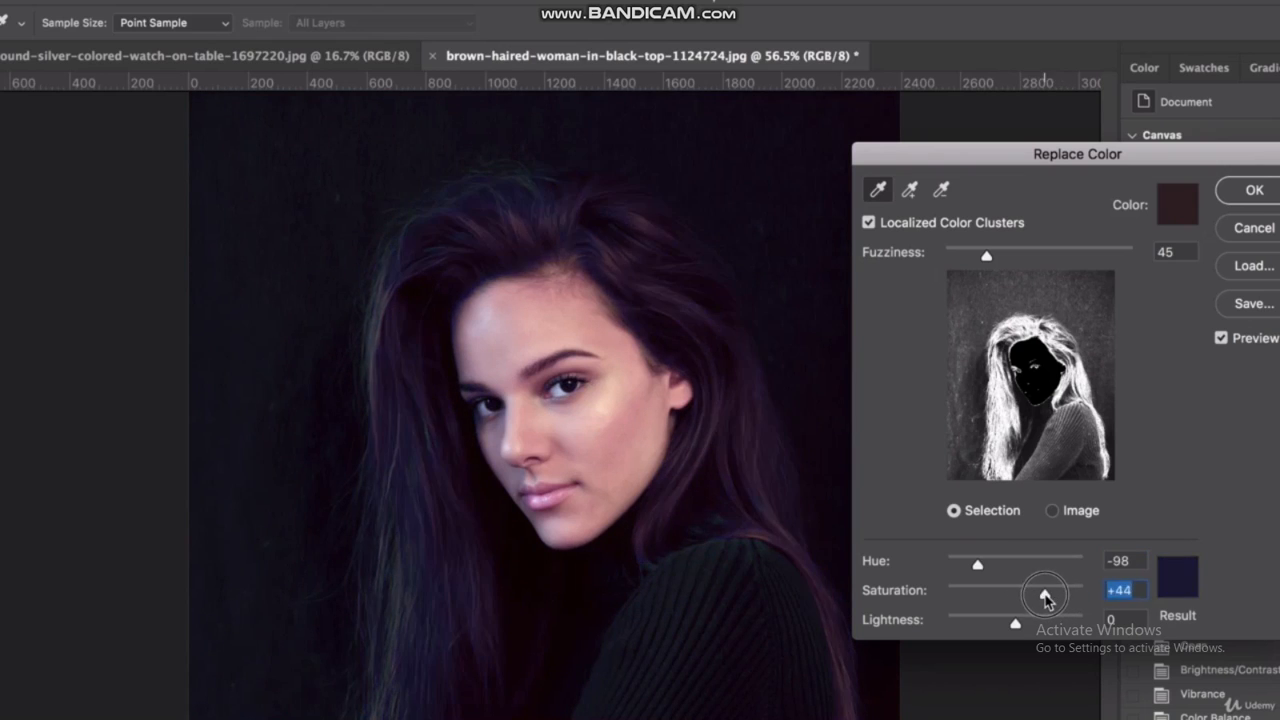
pyautogui.moveTo(1046, 597); pyautogui.dragTo(1045, 594)
pyautogui.press('Tab')
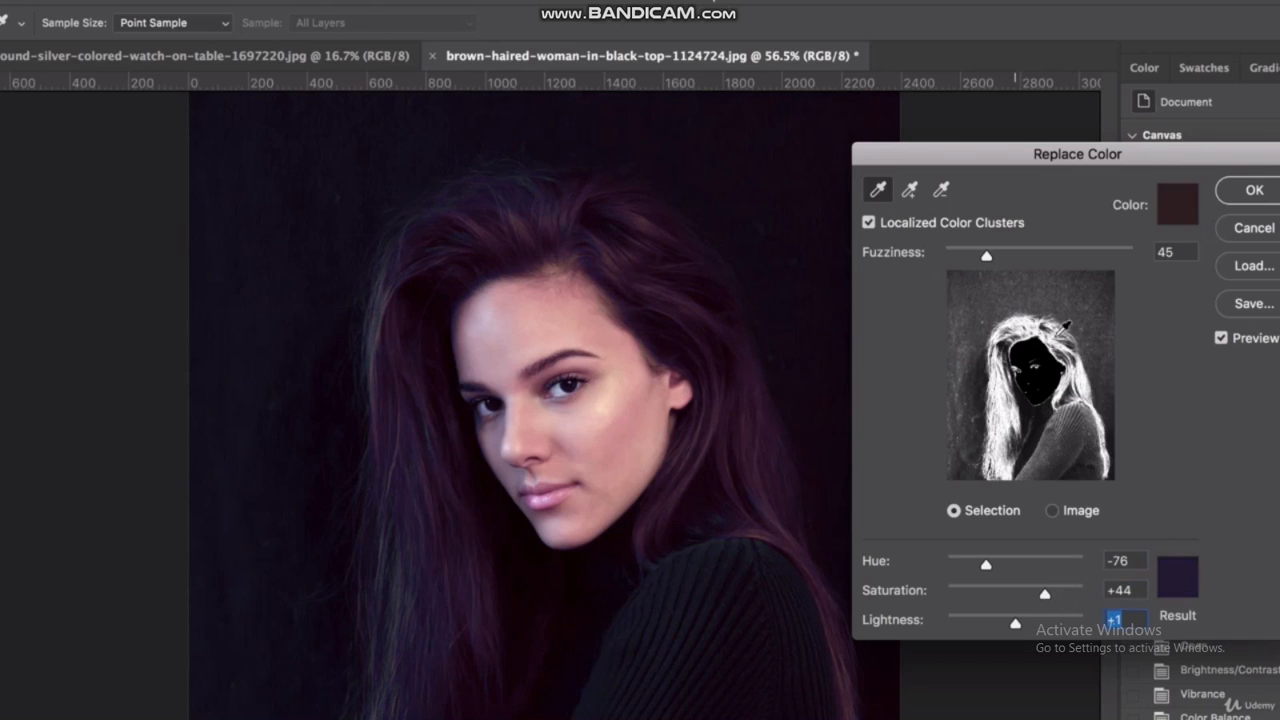
pyautogui.click(1254, 192)
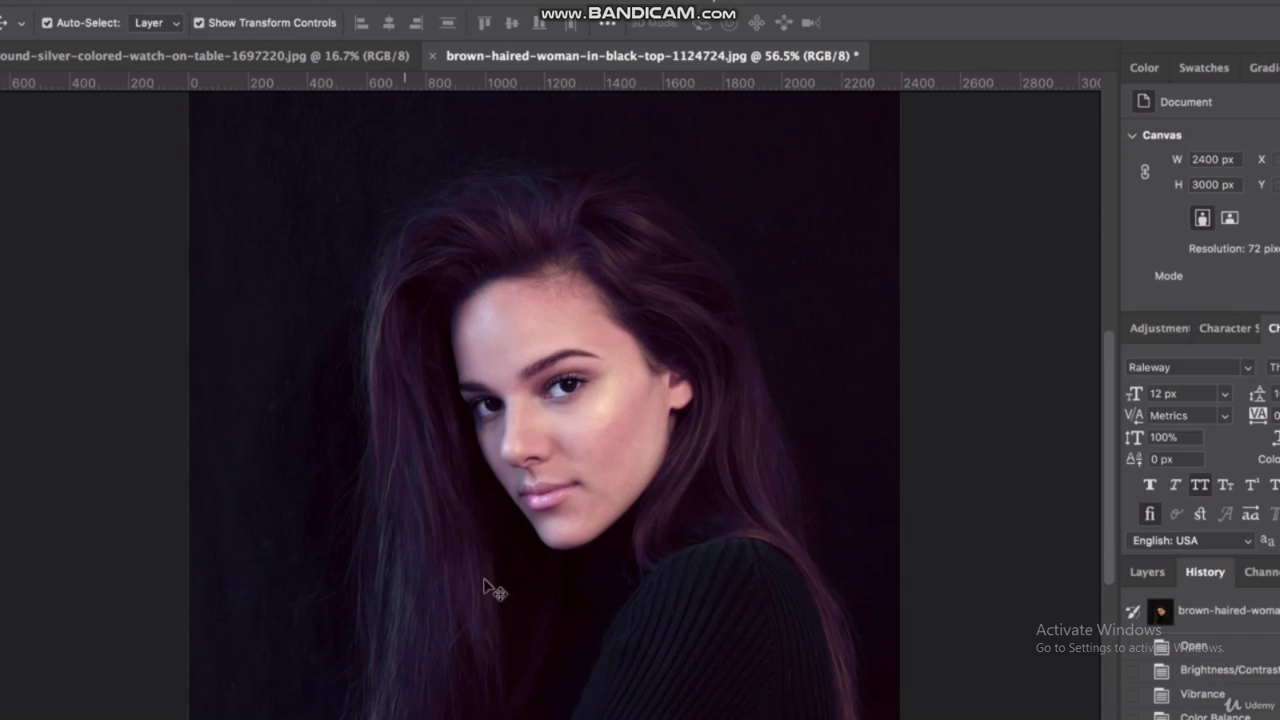
# - Start another Replace Color, sample the facial skin as the color to replace, and set Fuzziness to 97
pyautogui.click(185, 2)
pyautogui.click(408, 270)
pyautogui.click(185, 2)
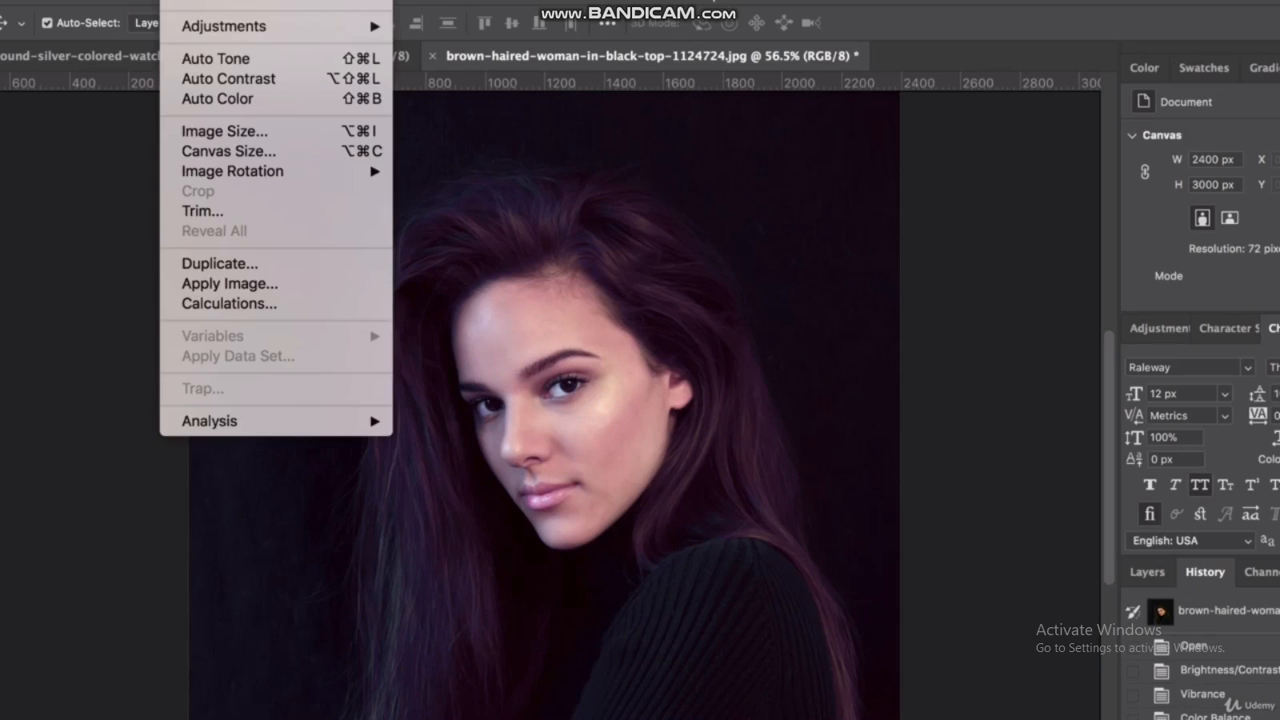
pyautogui.moveTo(314, 30)
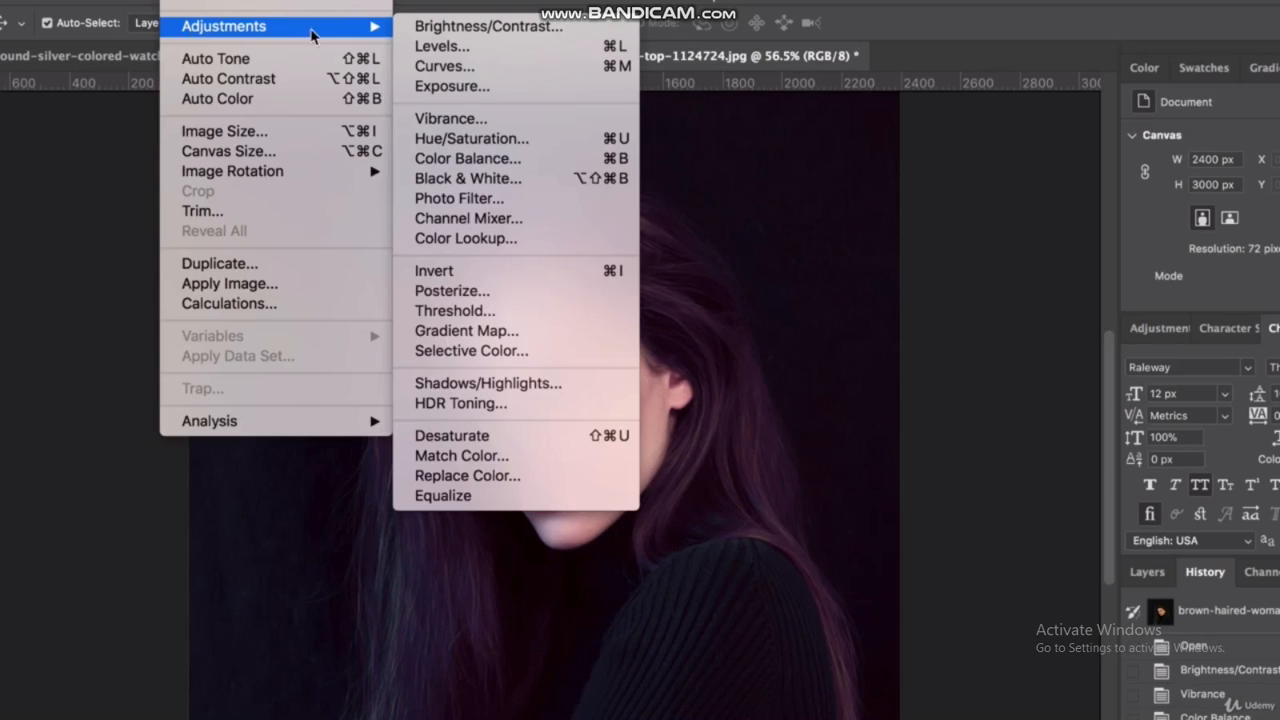
pyautogui.click(468, 476)
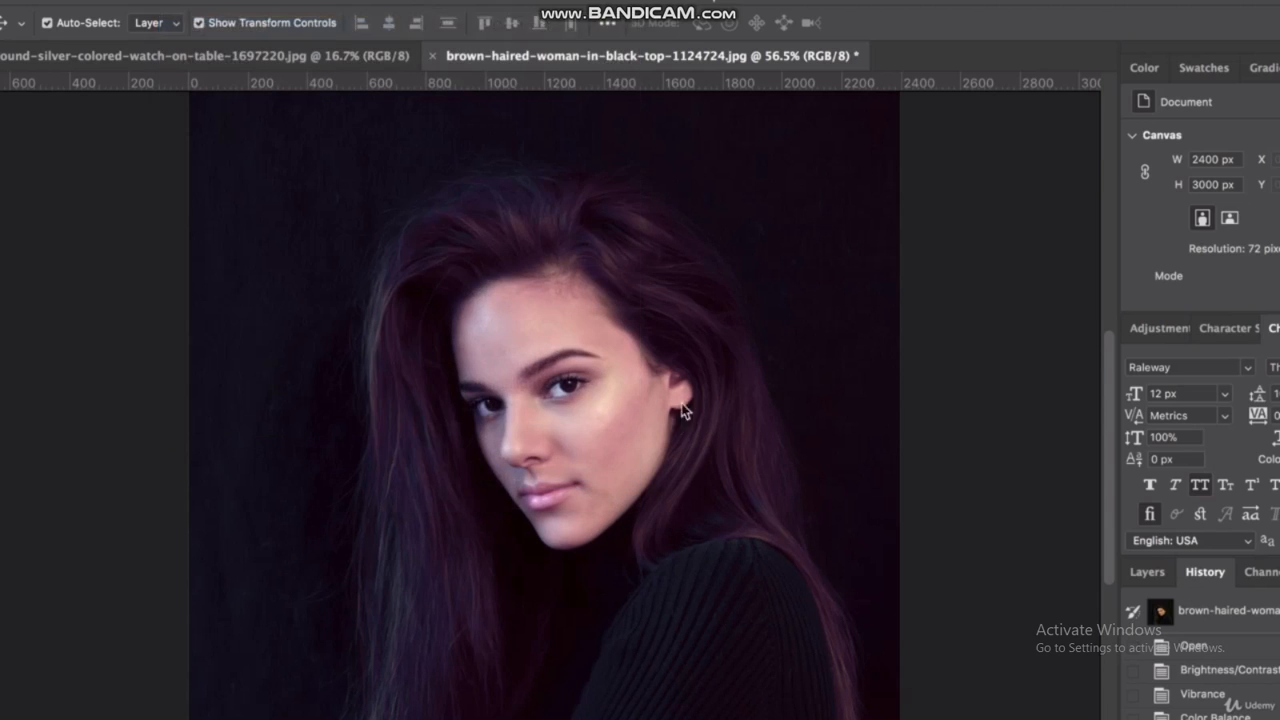
pyautogui.click(590, 394)
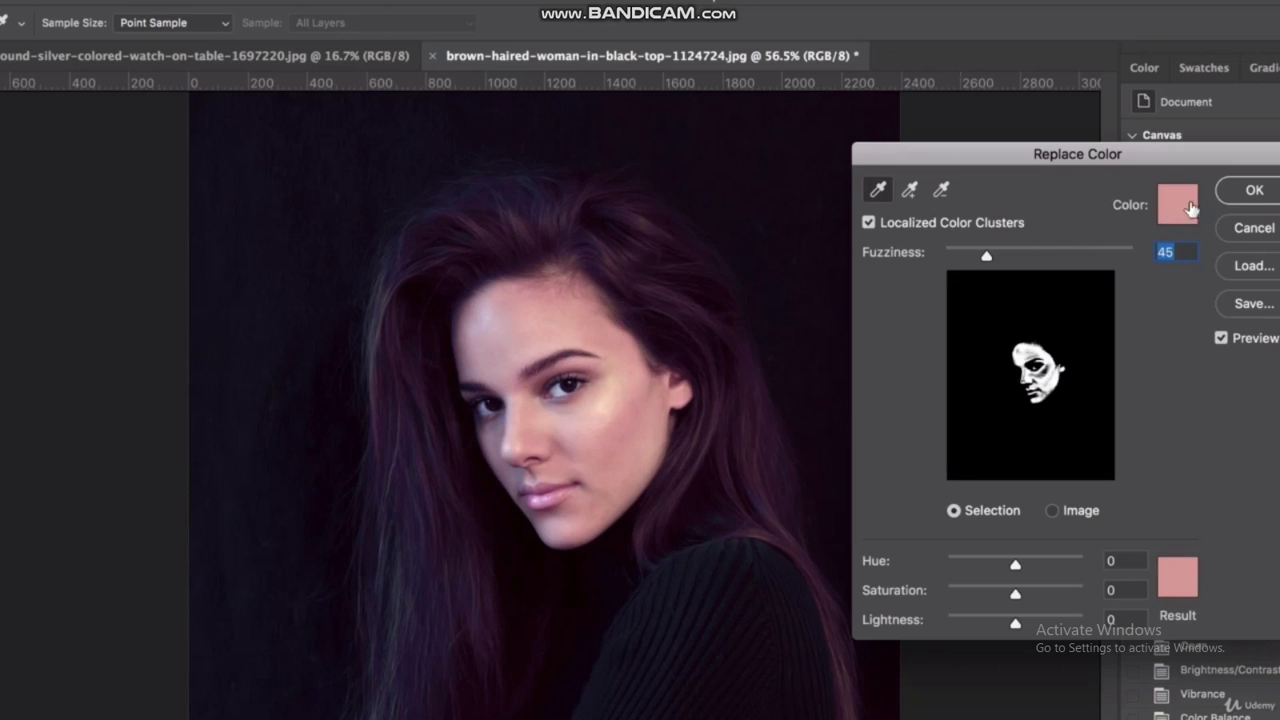
pyautogui.moveTo(990, 261); pyautogui.dragTo(1037, 255)
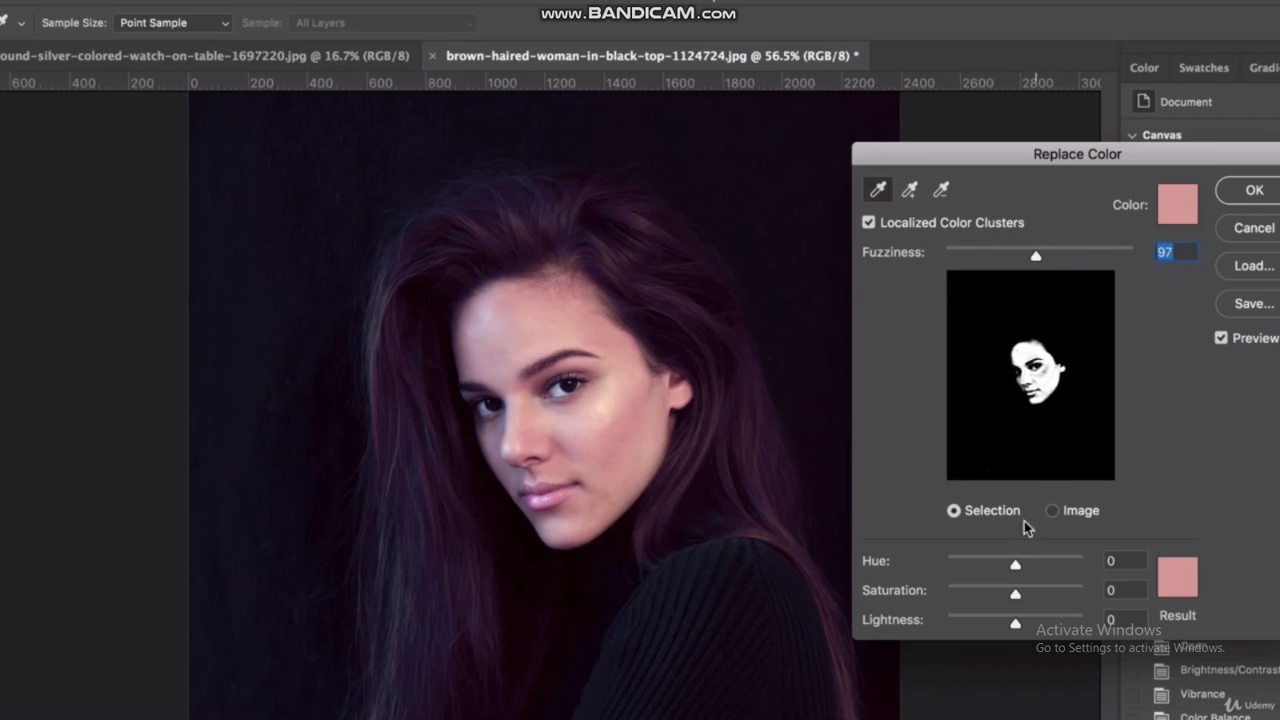
# - Recolor the skin with Hue -10, Saturation +4 and Lightness -5, and apply Replace Color
pyautogui.moveTo(1016, 568); pyautogui.dragTo(1018, 595)
pyautogui.moveTo(1016, 624); pyautogui.dragTo(1012, 626)
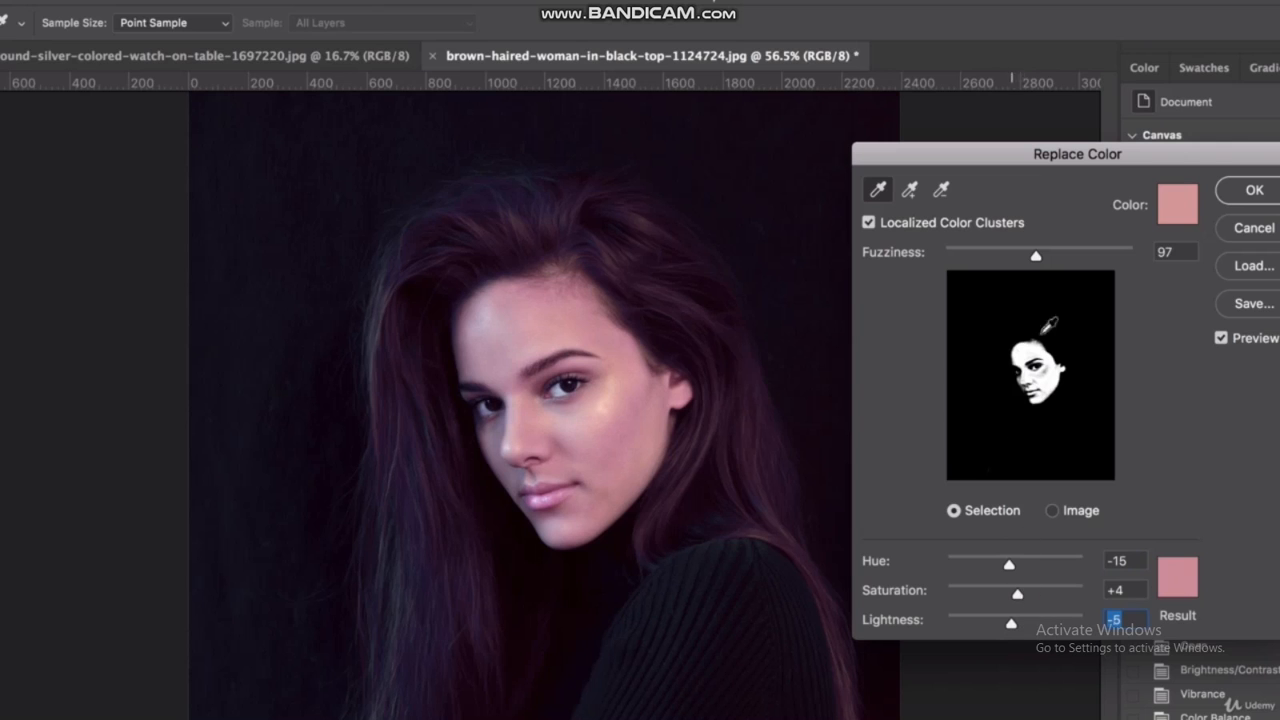
pyautogui.moveTo(1008, 570); pyautogui.dragTo(1013, 570)
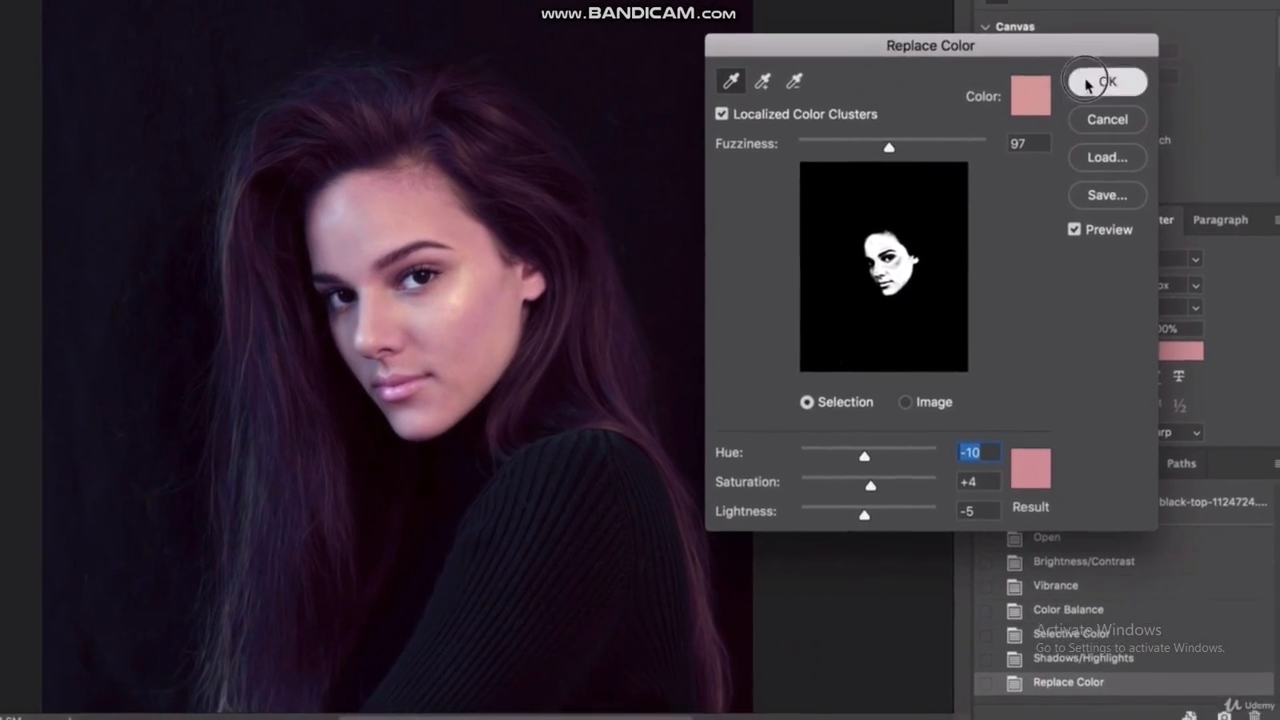
pyautogui.click(1088, 84)
# - Compare the portrait with and without the skin recolor through the two Replace Color history states, and return to the first one
pyautogui.click(1062, 666)
pyautogui.click(1052, 692)
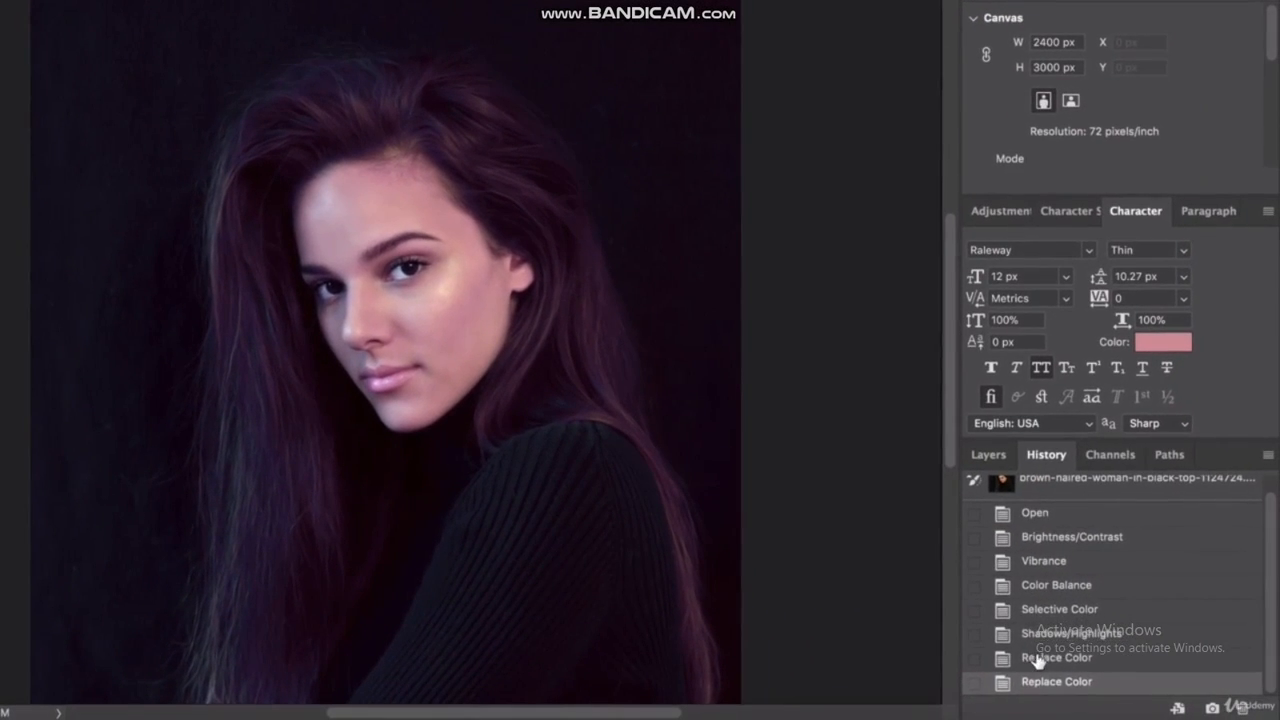
pyautogui.click(1038, 658)
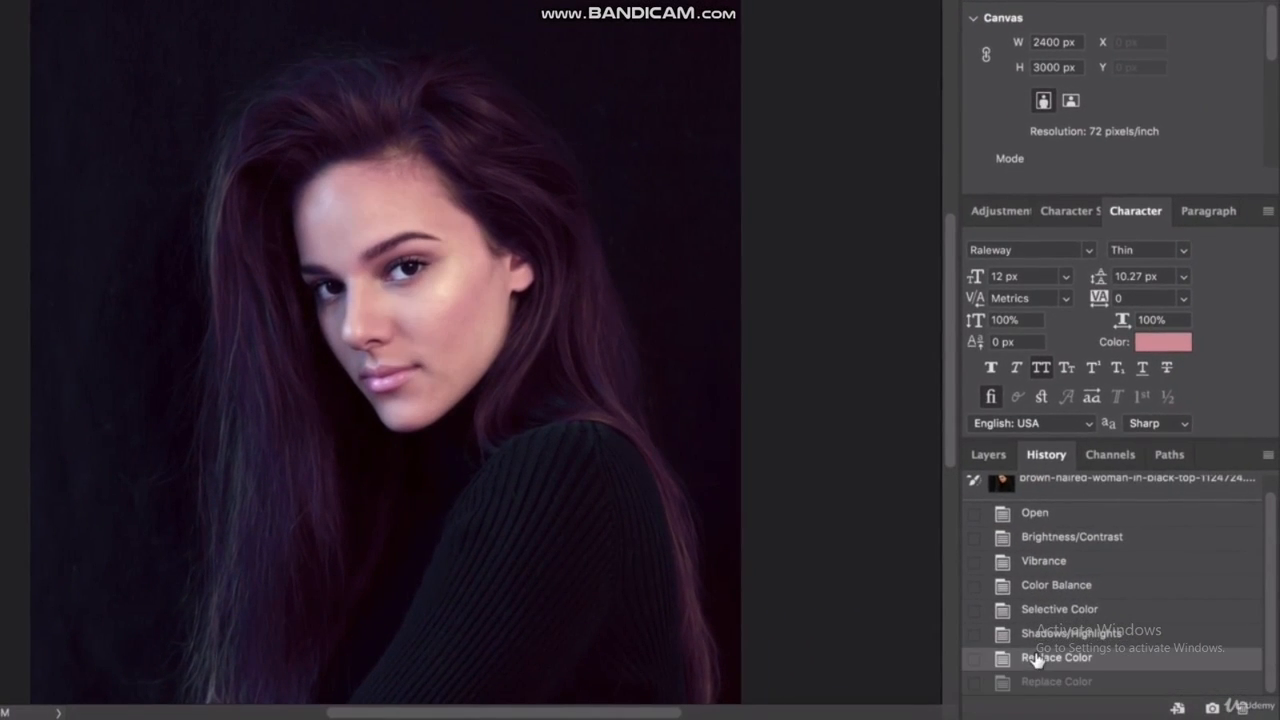
pyautogui.click(1038, 682)
pyautogui.click(1040, 660)
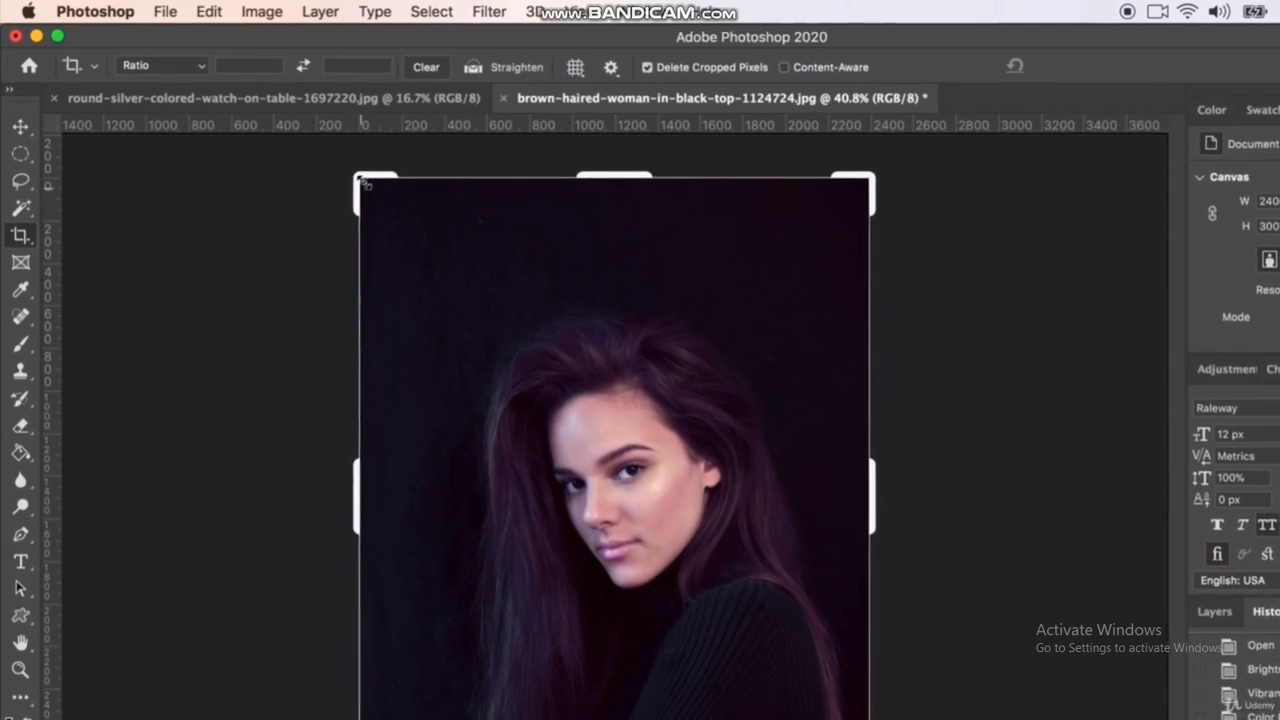
# - Crop the portrait around the woman's head and shoulders to 1844 x 1976 px and inspect it at 100% zoom
pyautogui.moveTo(736, 678); pyautogui.dragTo(686, 590)
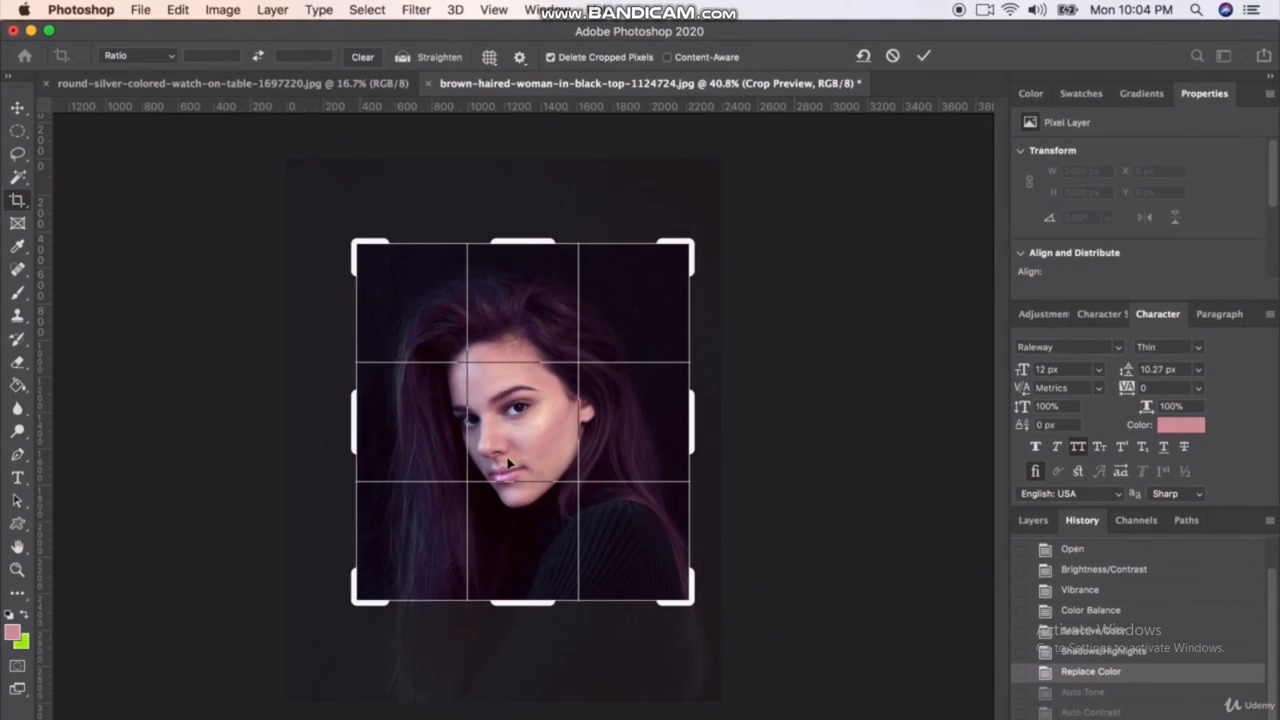
pyautogui.click(17, 108)
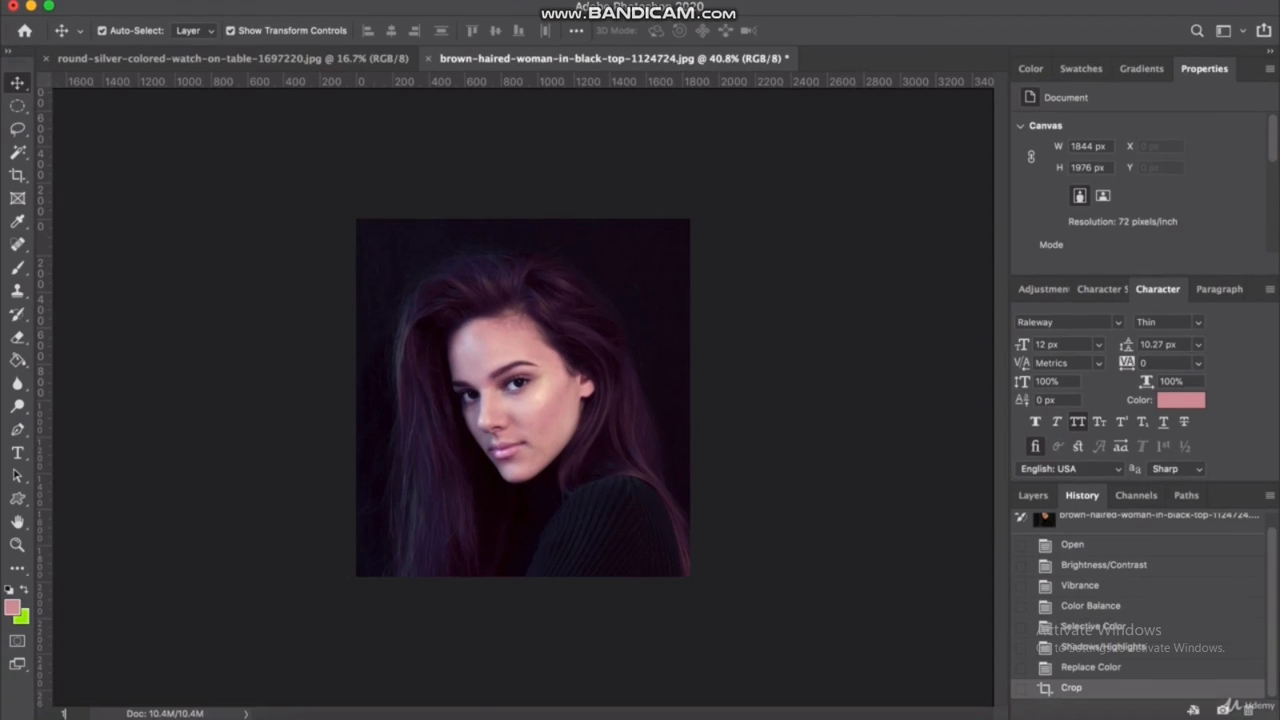
pyautogui.write('100')
pyautogui.press('Return')
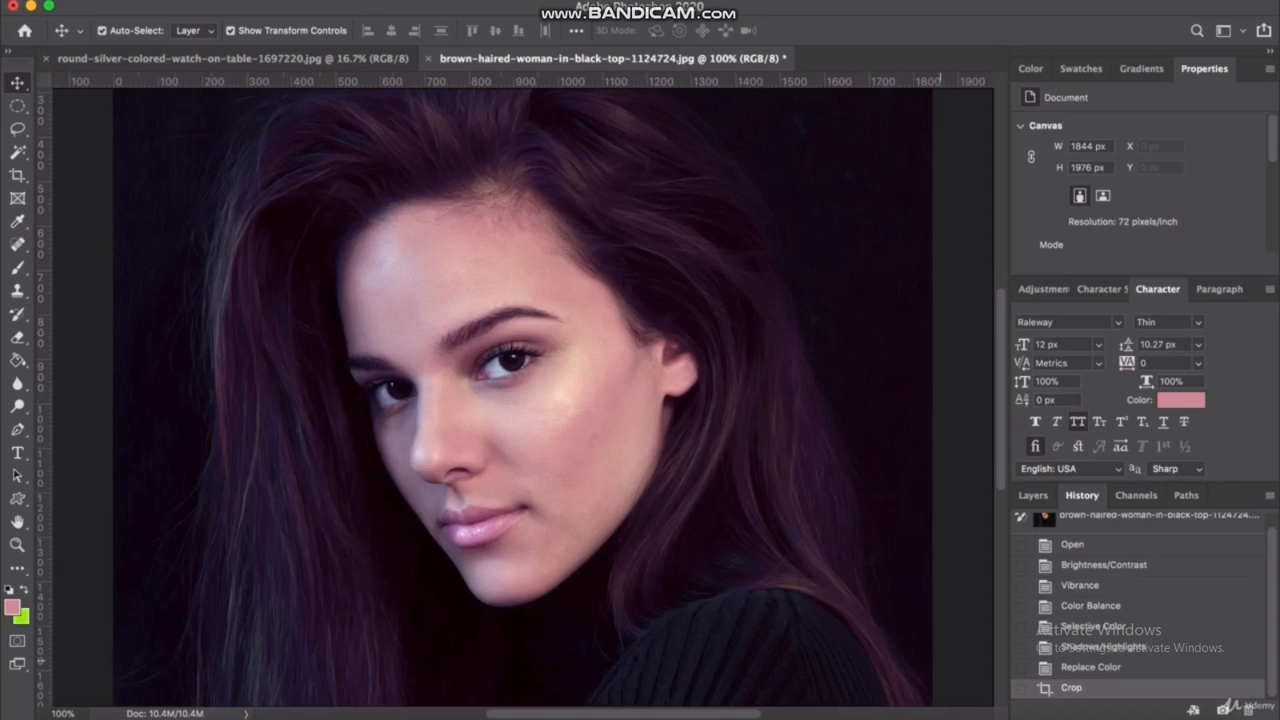
pyautogui.scroll(2, 456, 494)
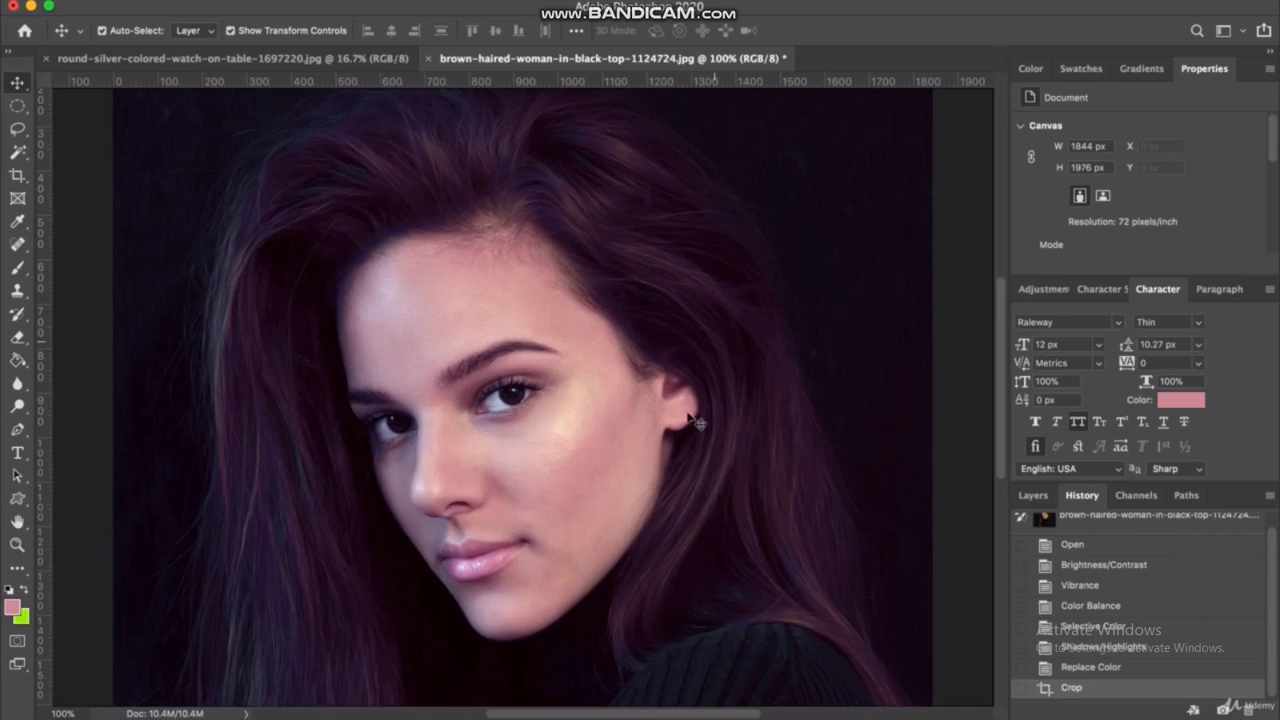
pyautogui.scroll(-3, 616, 487)
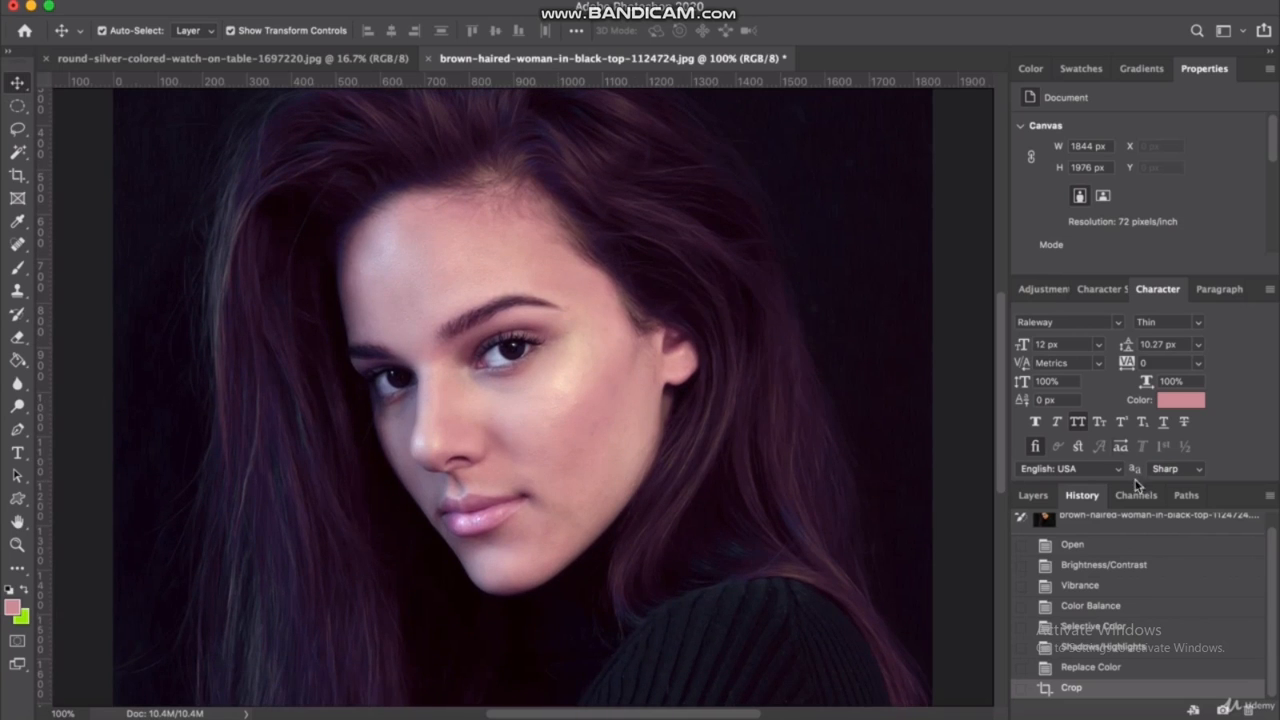
# - Convert the portrait's locked Background into a regular editable layer, keeping the default layer settings
pyautogui.click(1043, 496)
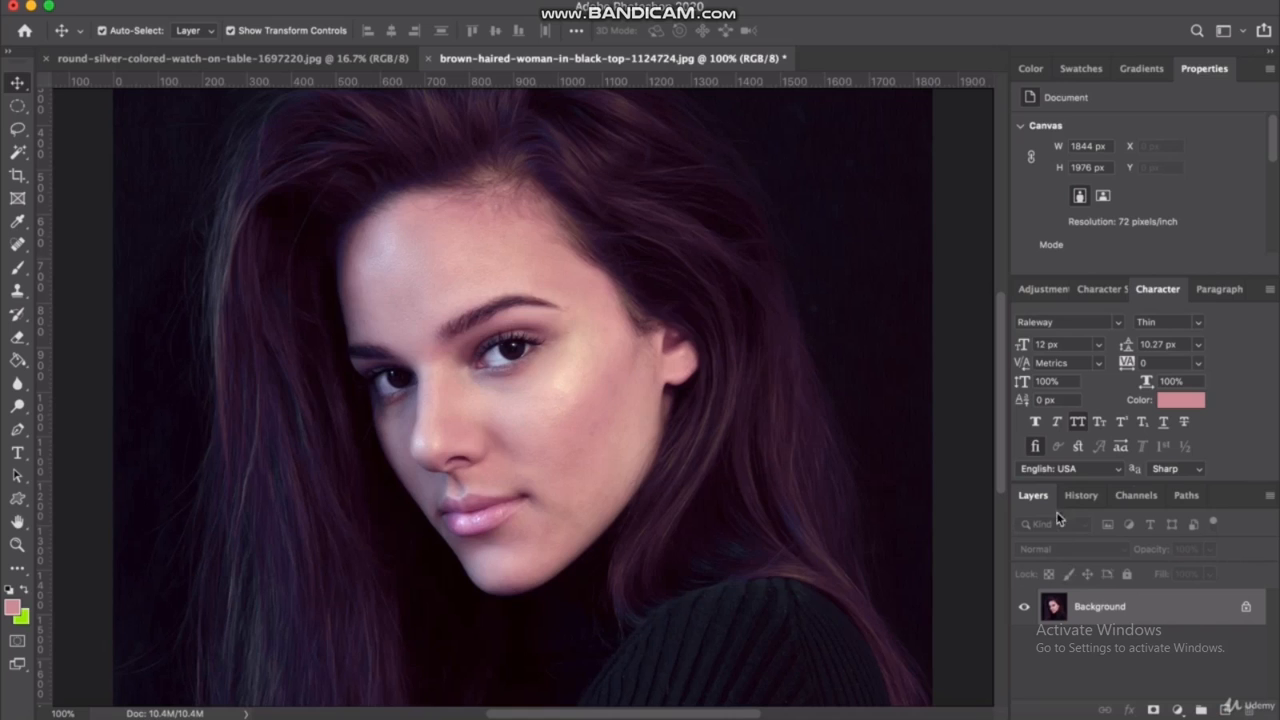
pyautogui.doubleClick(1155, 606)
pyautogui.click(793, 303)
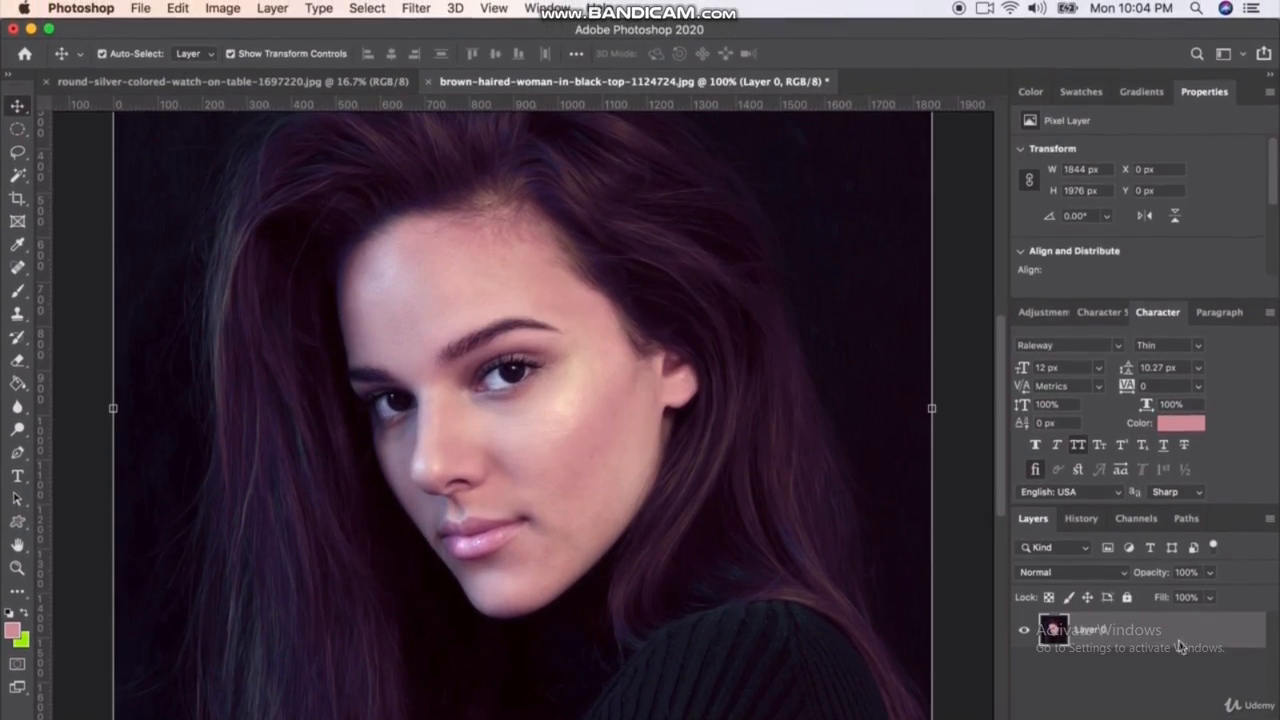
# - Apply the basic Sharpen filter to the portrait layer and deselect the layer
pyautogui.click(420, 9)
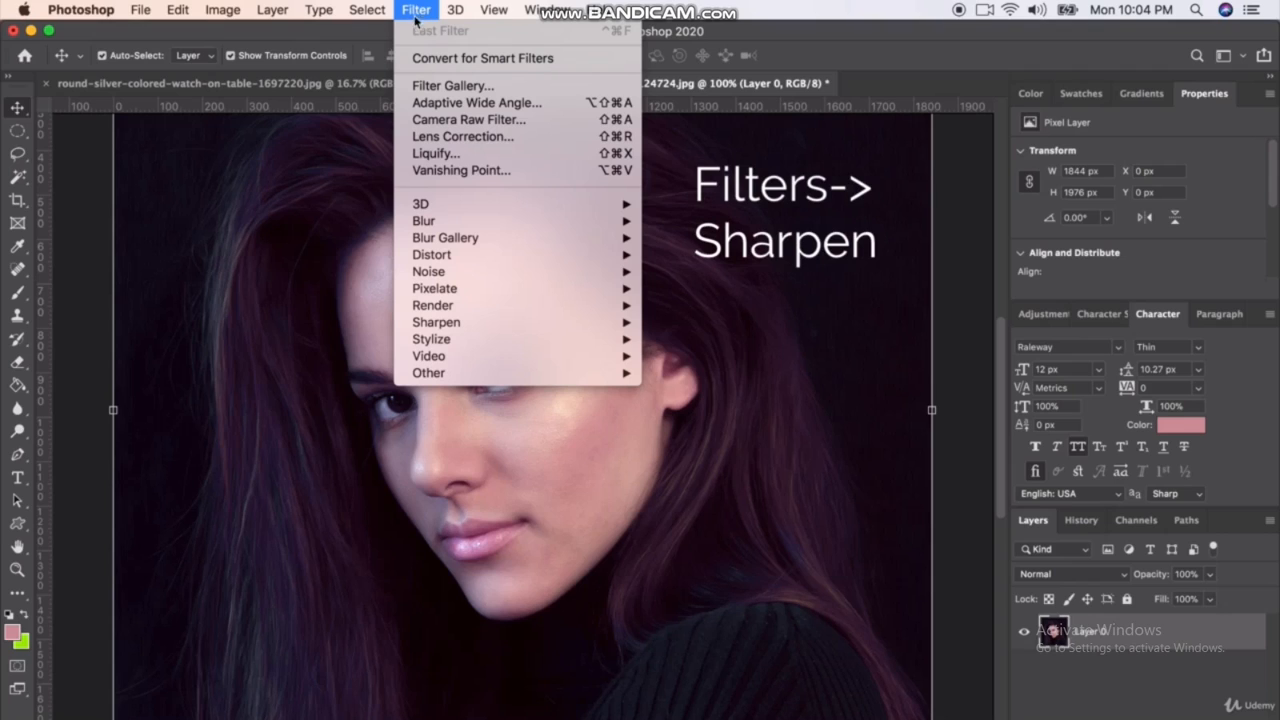
pyautogui.moveTo(503, 326)
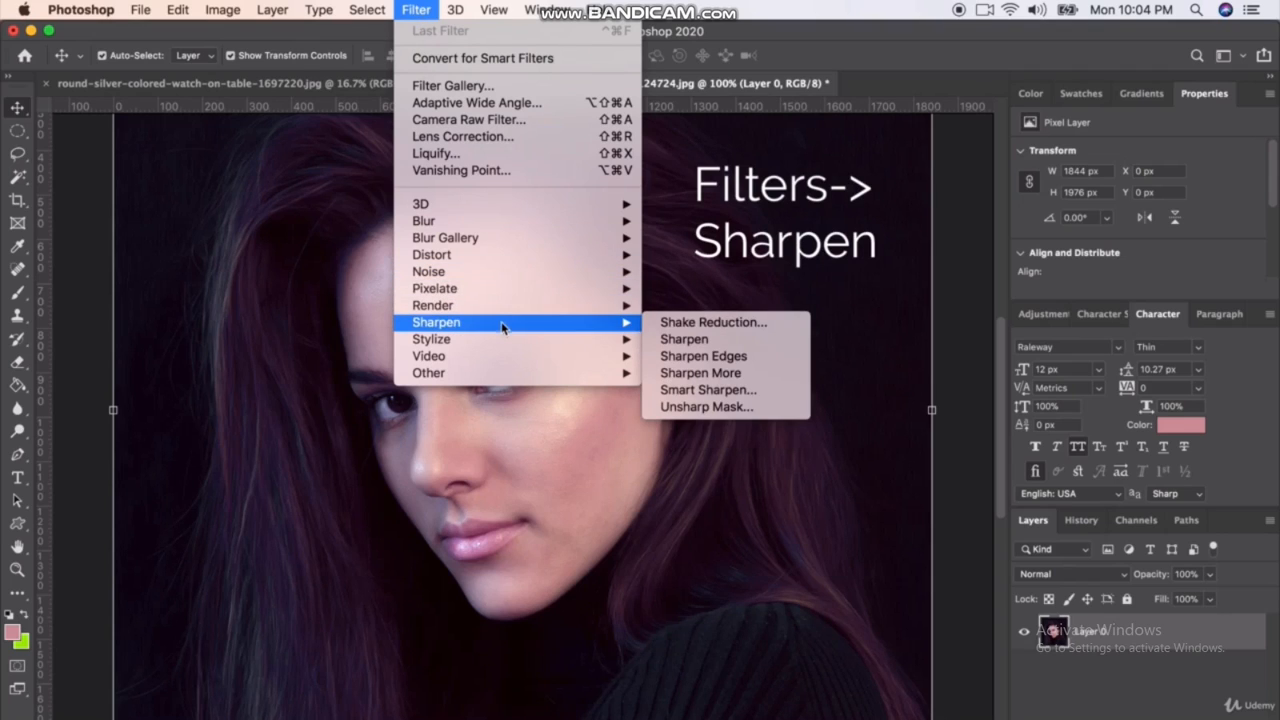
pyautogui.click(686, 340)
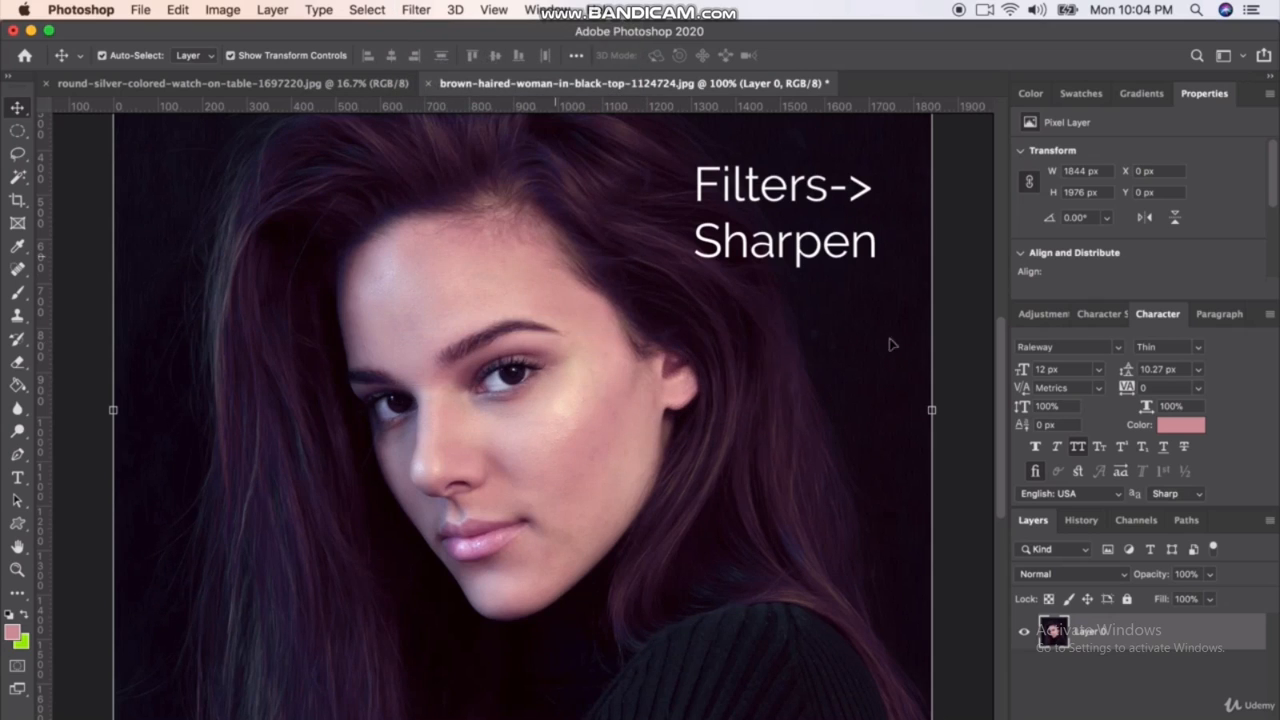
pyautogui.click(972, 302)
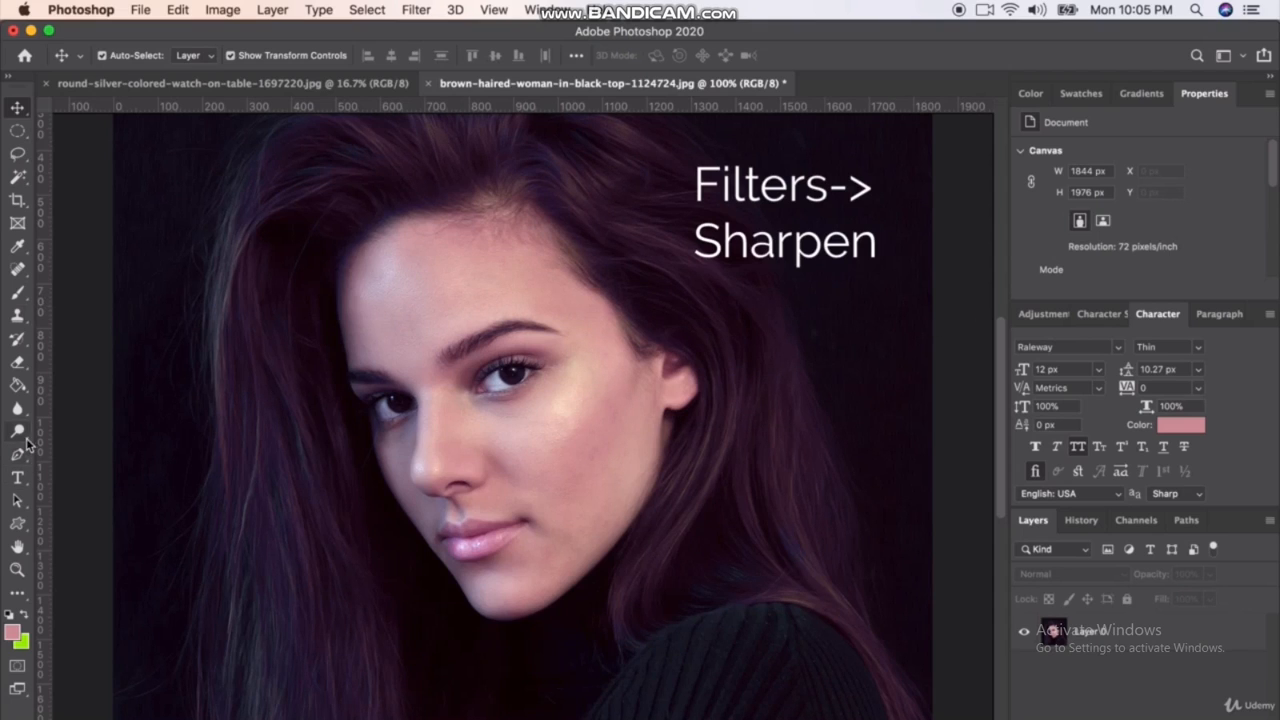
# - Choose the Sharpen tool, set its brush to 102 px with 0% hardness, and return to the Move tool
pyautogui.moveTo(17, 408); pyautogui.dragTo(78, 430)
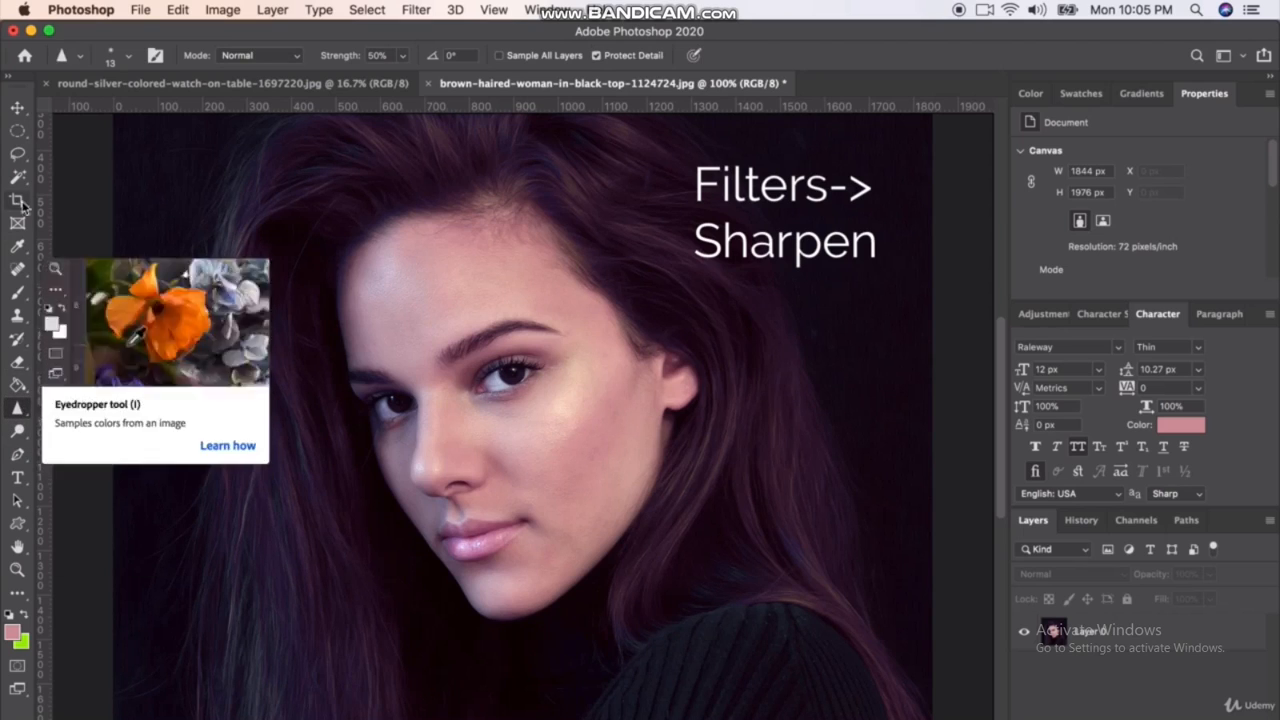
pyautogui.click(113, 58)
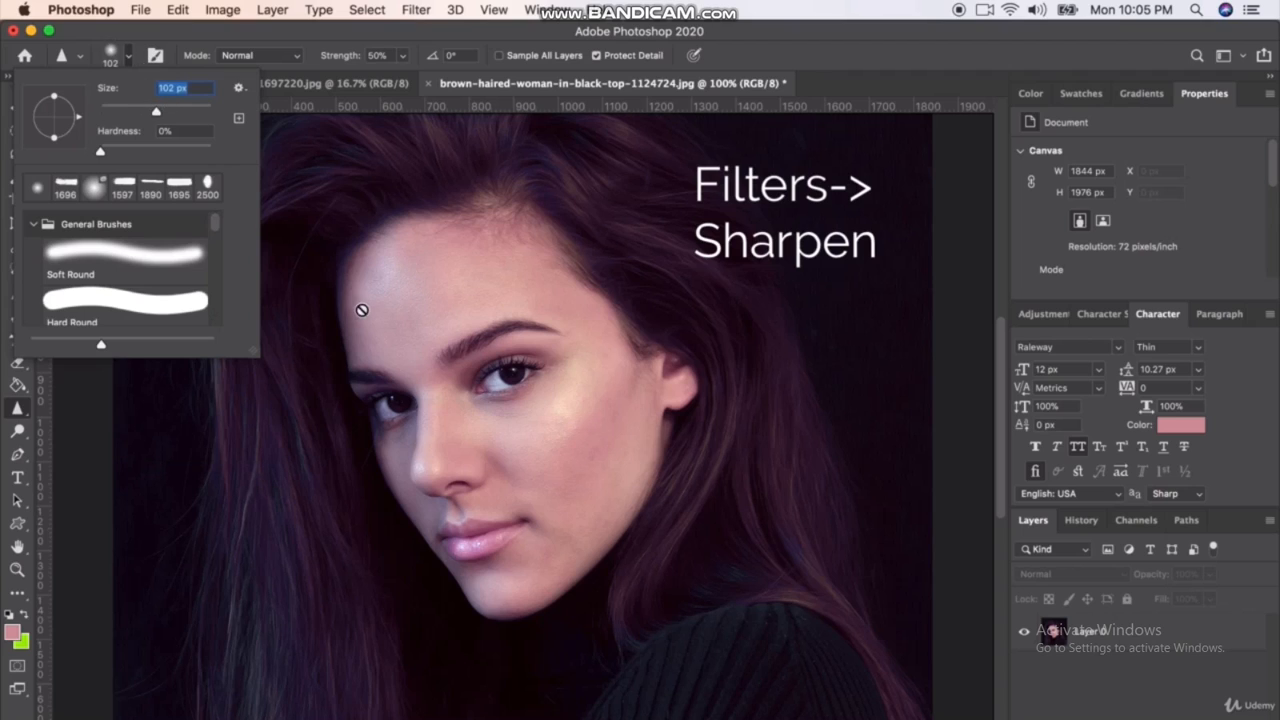
pyautogui.click(18, 410)
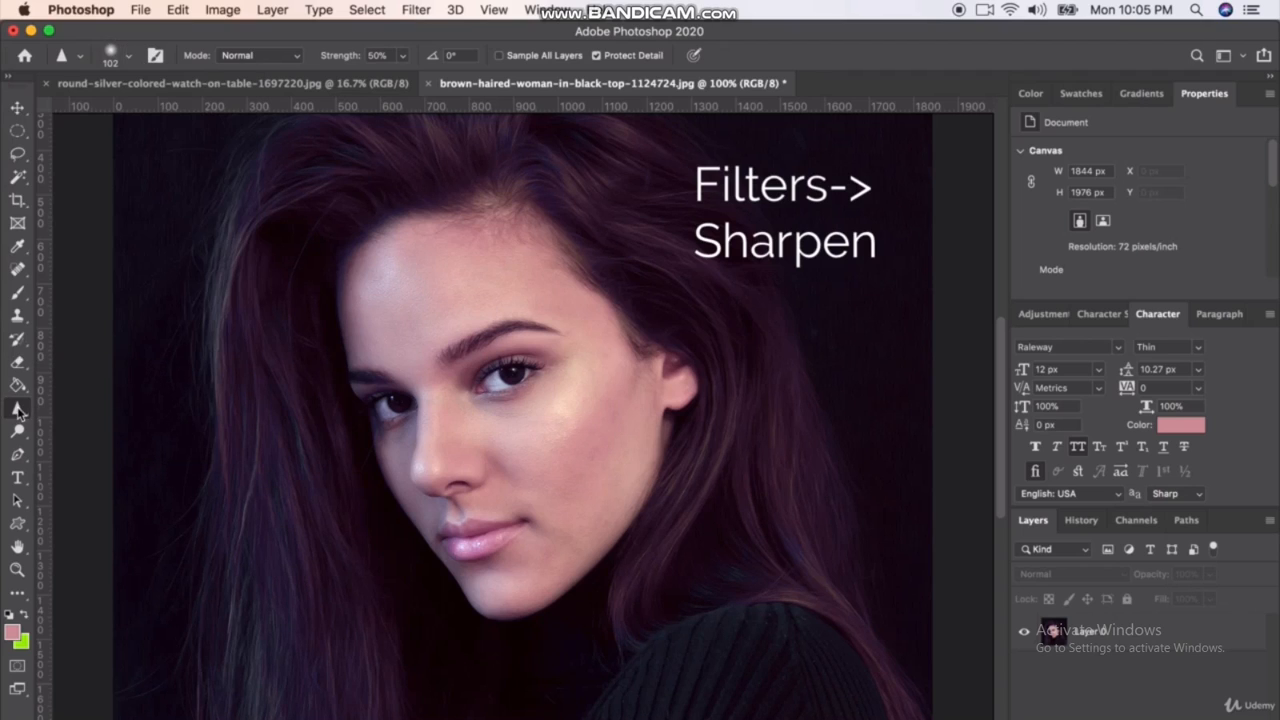
pyautogui.click(18, 107)
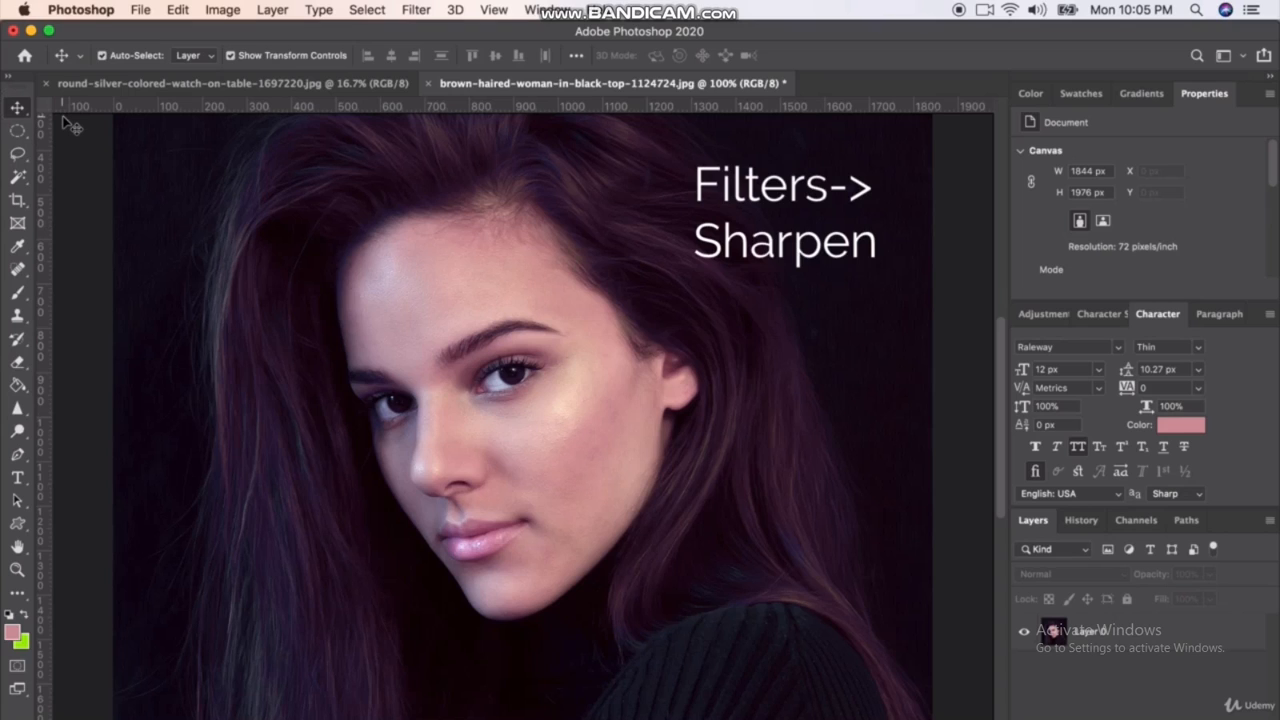